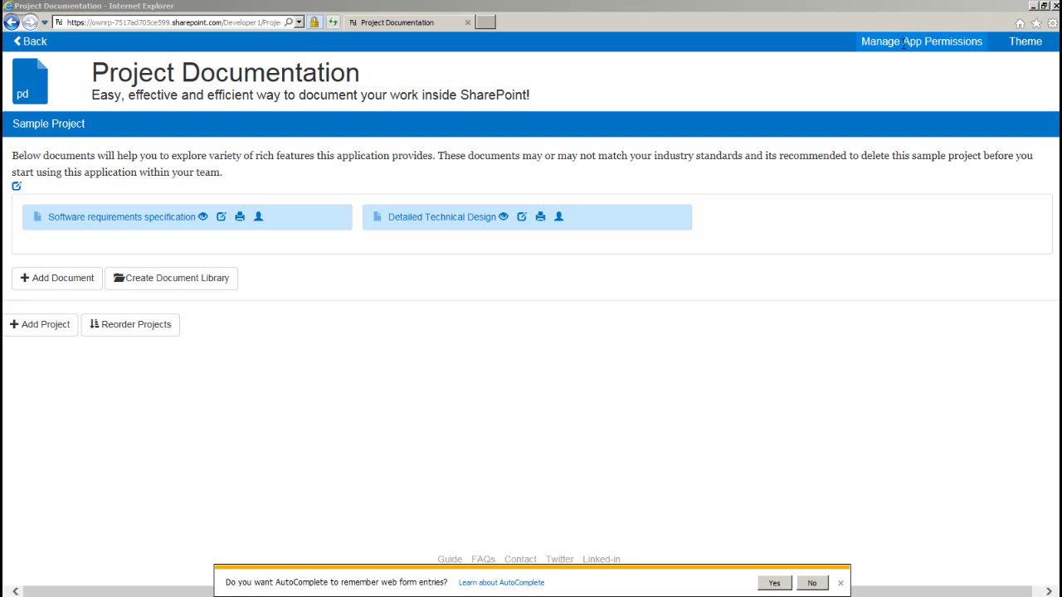
Stop the app from inheriting its parent site's permissions, select the Developer1 Members and Owners groups, and return to Project Documentation.
left_click(903, 46)
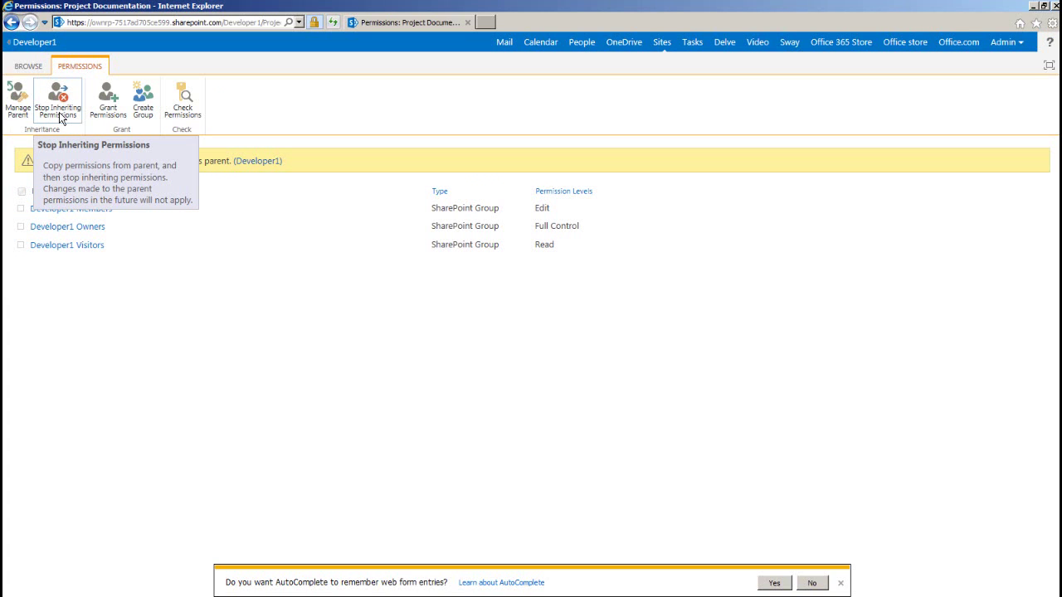
left_click(59, 116)
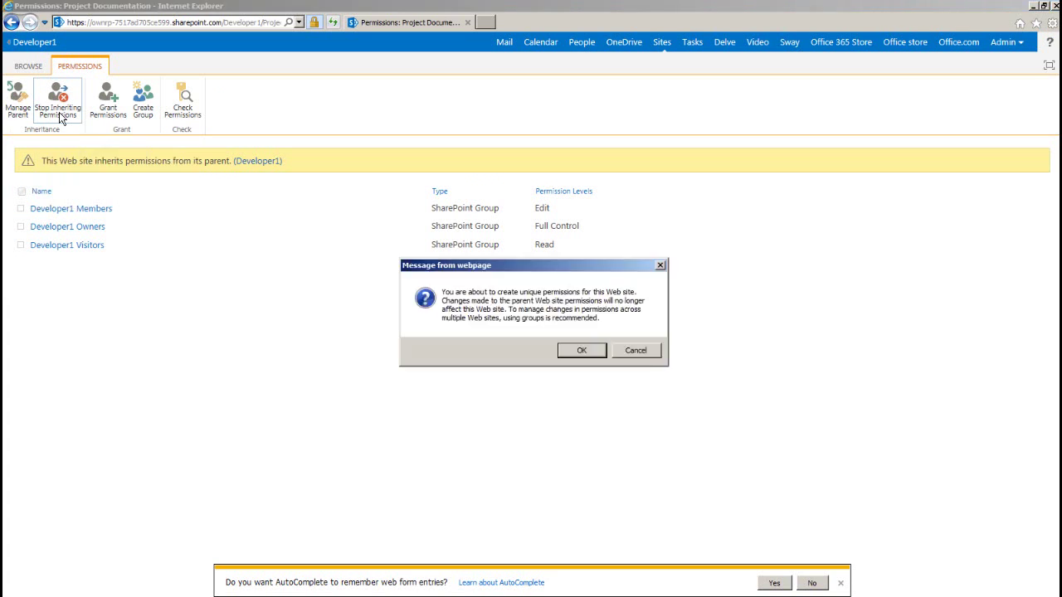
left_click(581, 351)
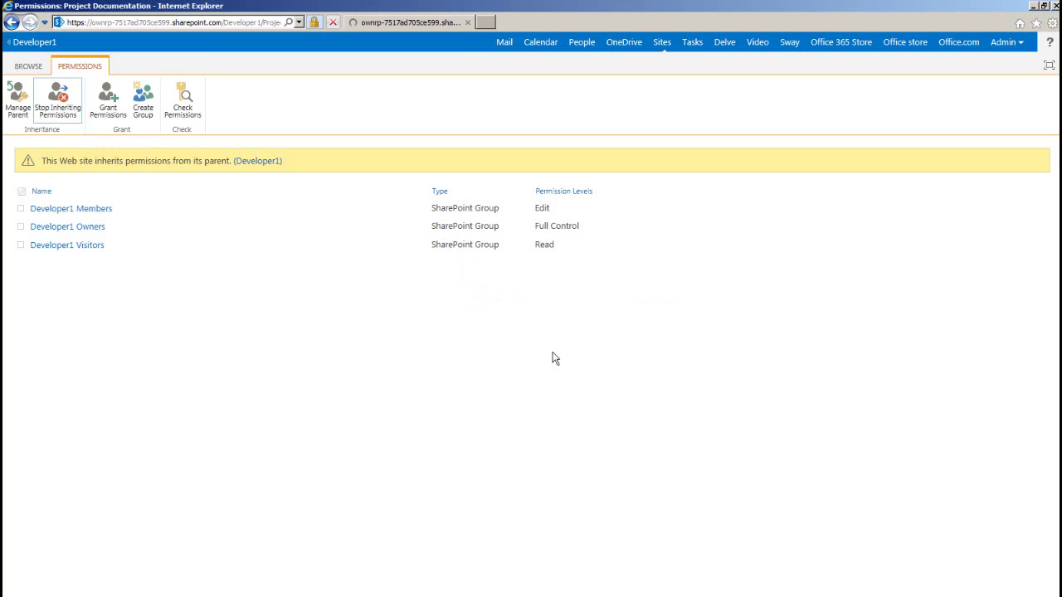
left_click(24, 229)
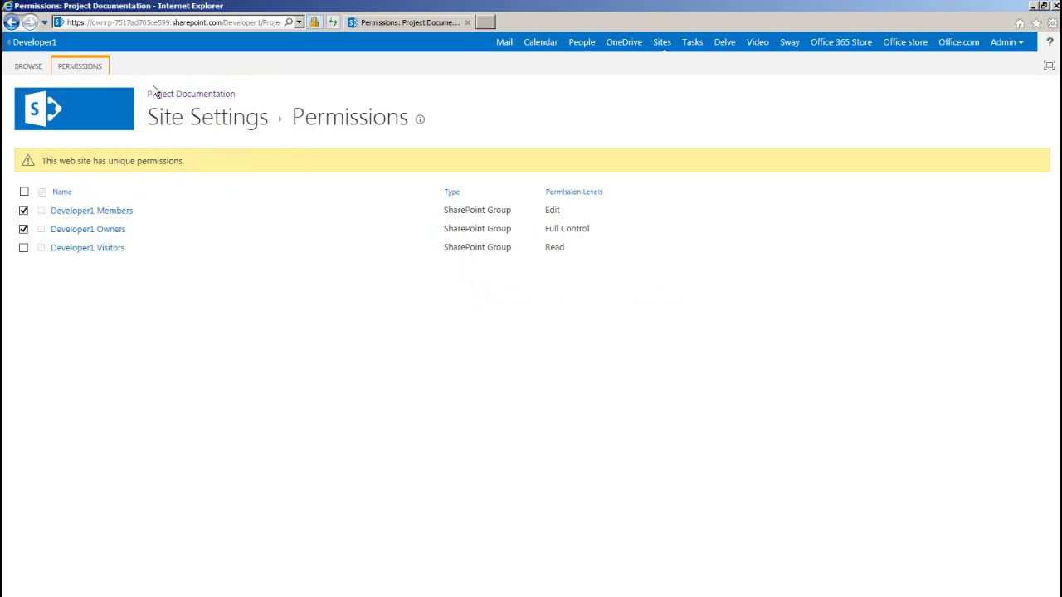
left_click(174, 96)
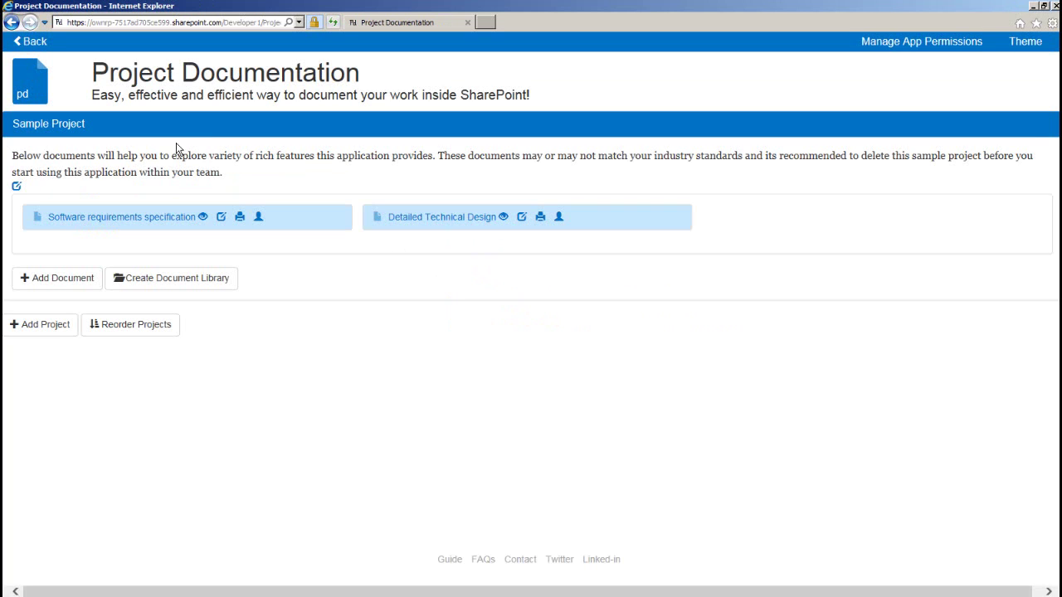
Open Sample Project's edit form to view its permission option and discard the check-out.
left_click(16, 185)
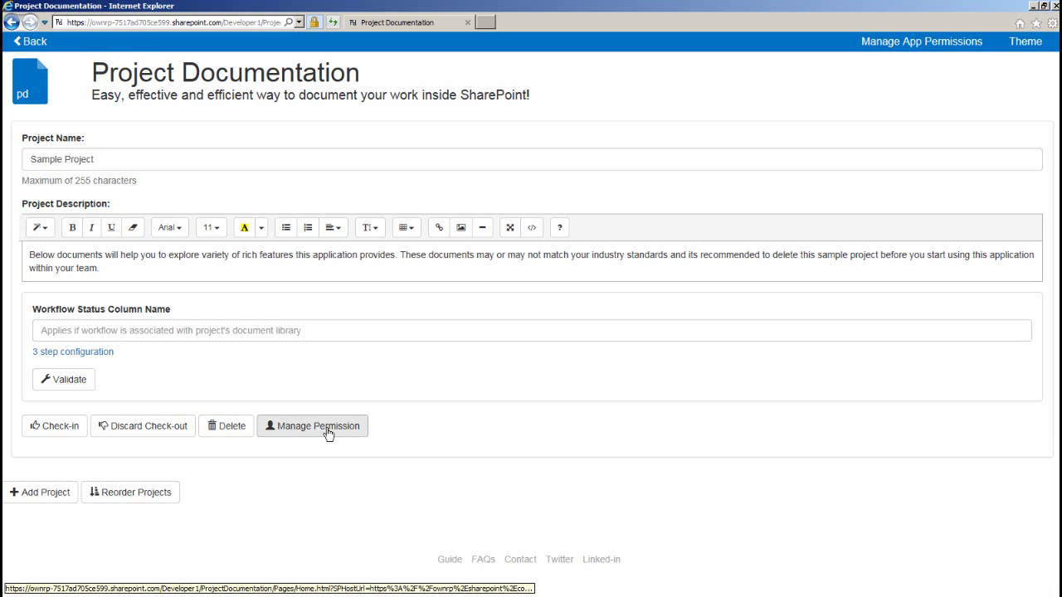
left_click(142, 427)
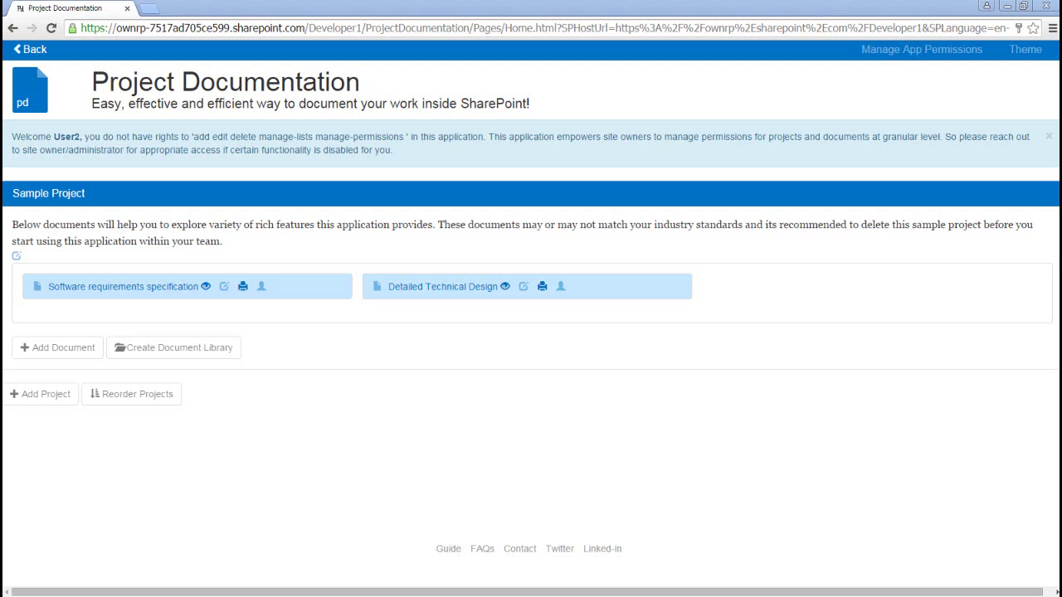
Read which rights are missing in the welcome notice shown to the restricted user.
left_click_drag(192, 141, 402, 141)
left_click(401, 141)
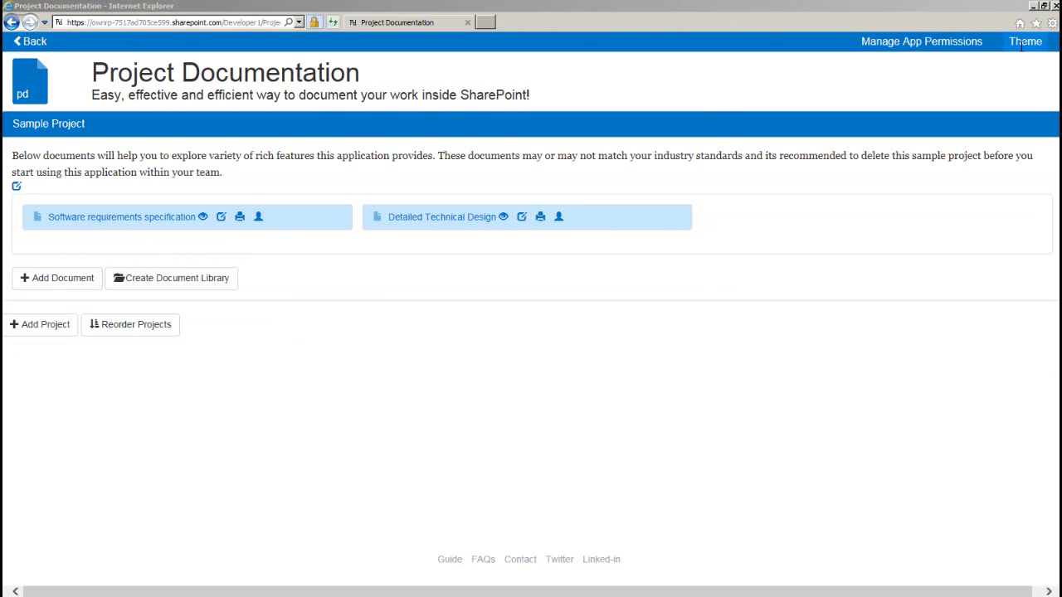
Open the theme settings and set the app title to "This is my subtitle".
left_click(1023, 43)
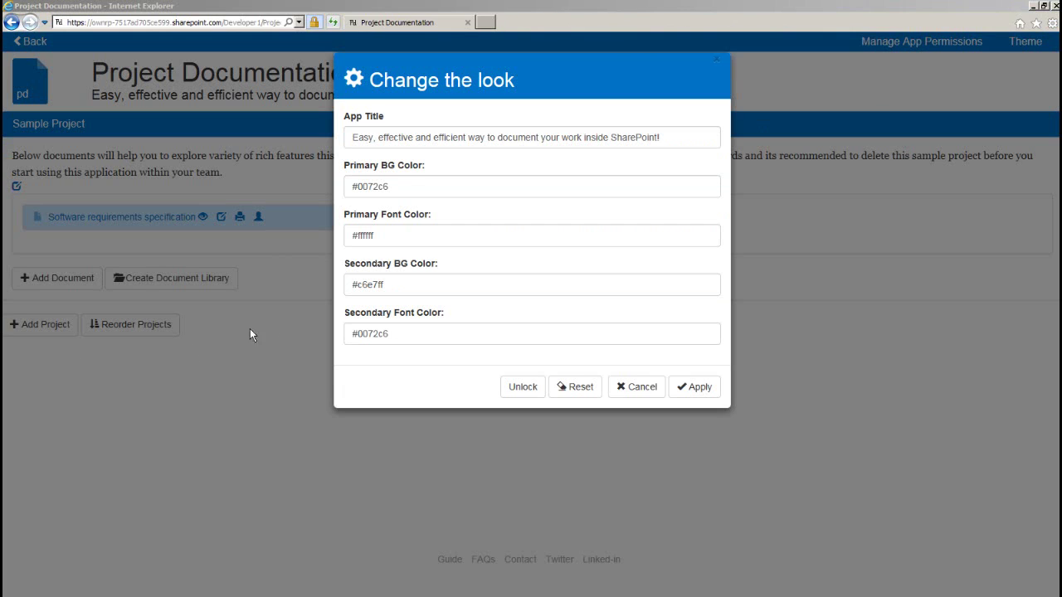
left_click(445, 137)
key("ctrl+a")
type("This is my us")
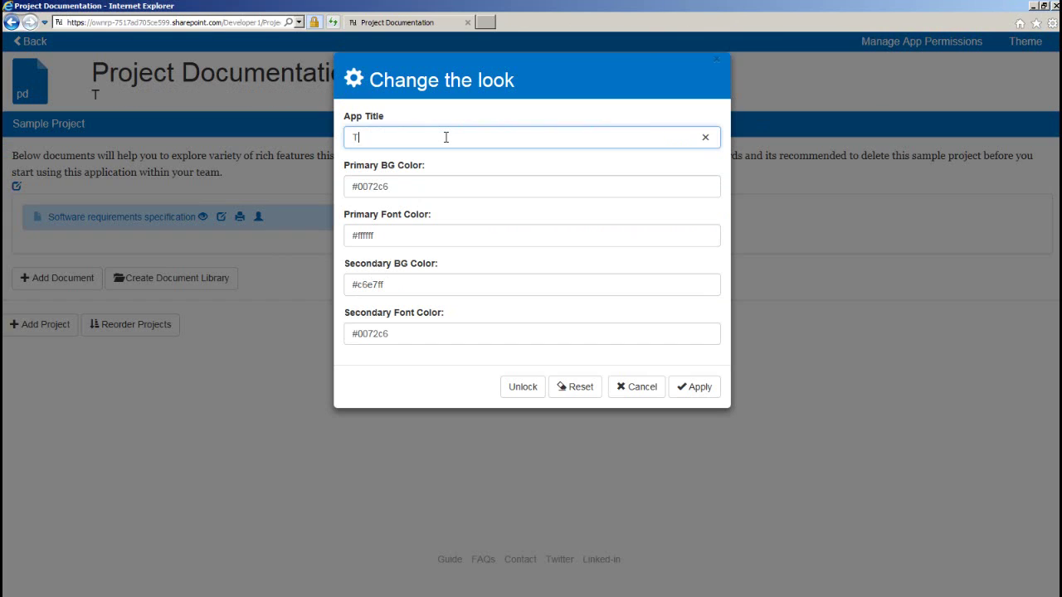
key("BackSpace")
key("BackSpace")
type("subtitle")
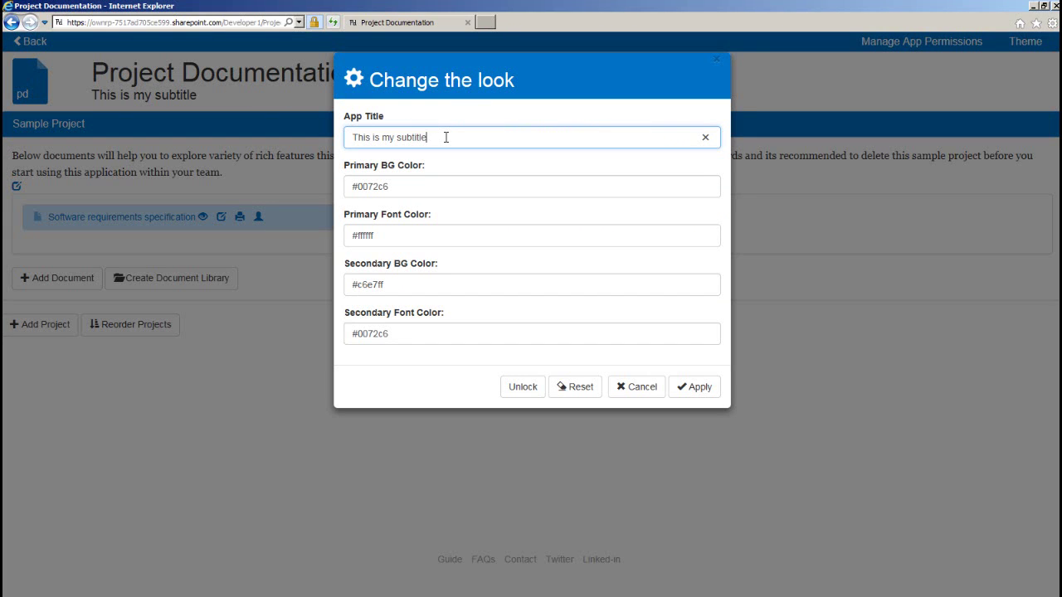
key("Tab")
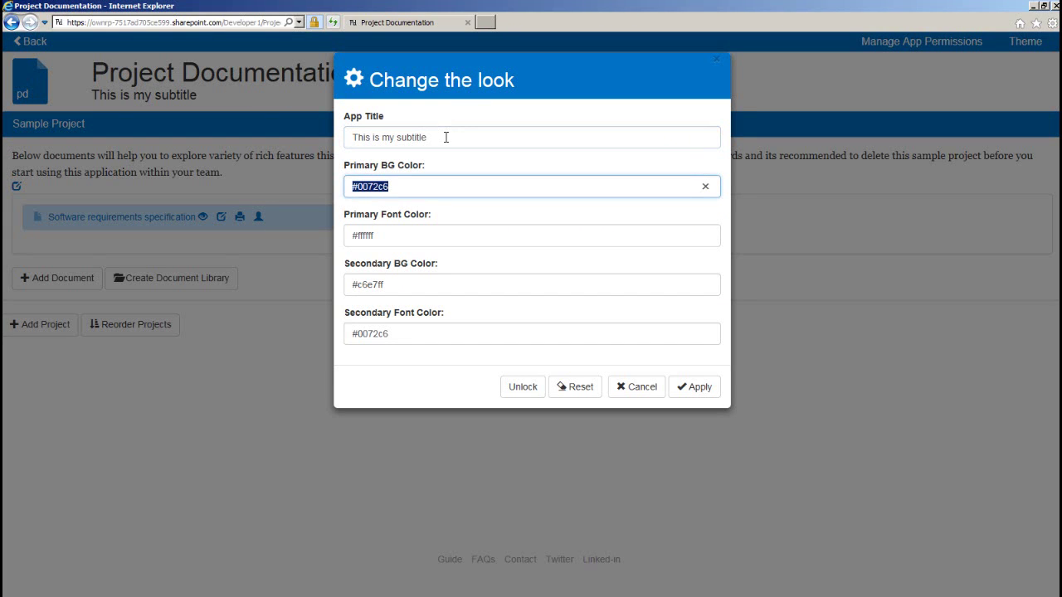
Set the primary background color to green, the secondary background to lightgreen and the secondary font color to green.
type("green")
key("Tab")
key("Tab")
type("light")
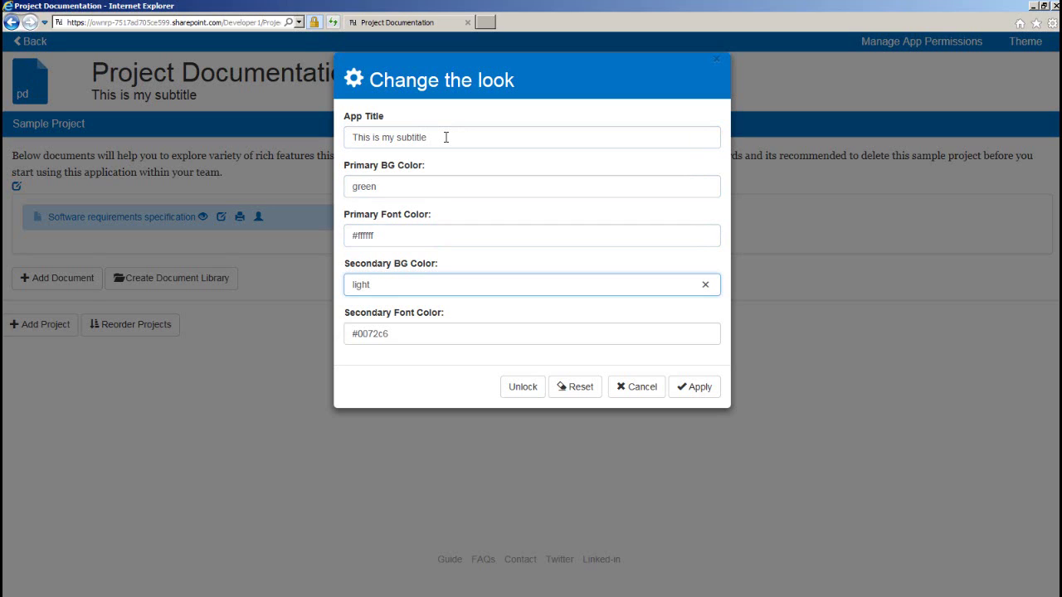
type("green")
key("Tab")
type("gree")
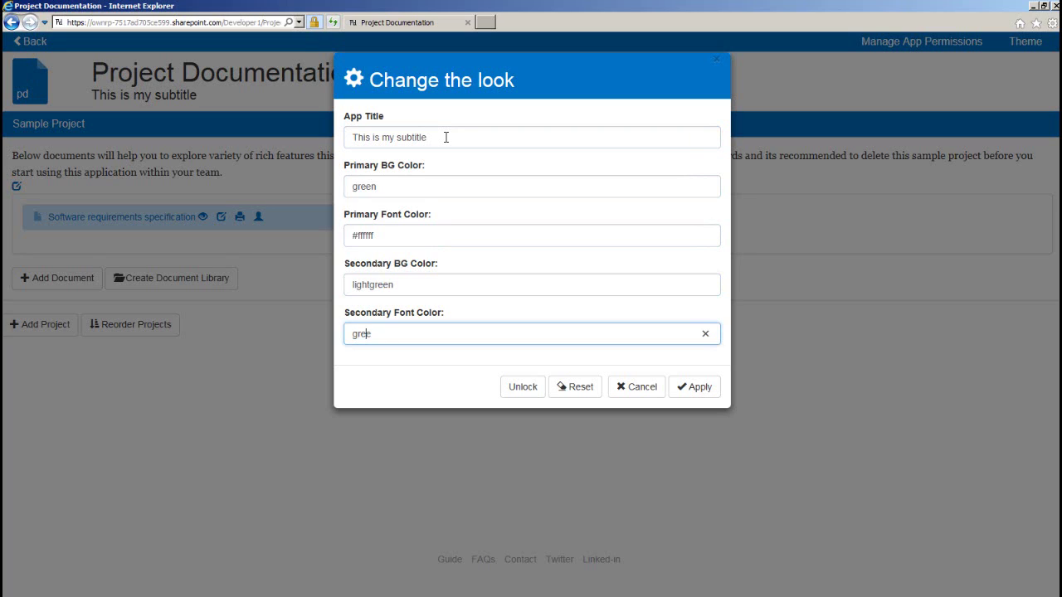
type("n")
Try the theme's lock option, set it back to let others edit, and apply the new look.
left_click(521, 387)
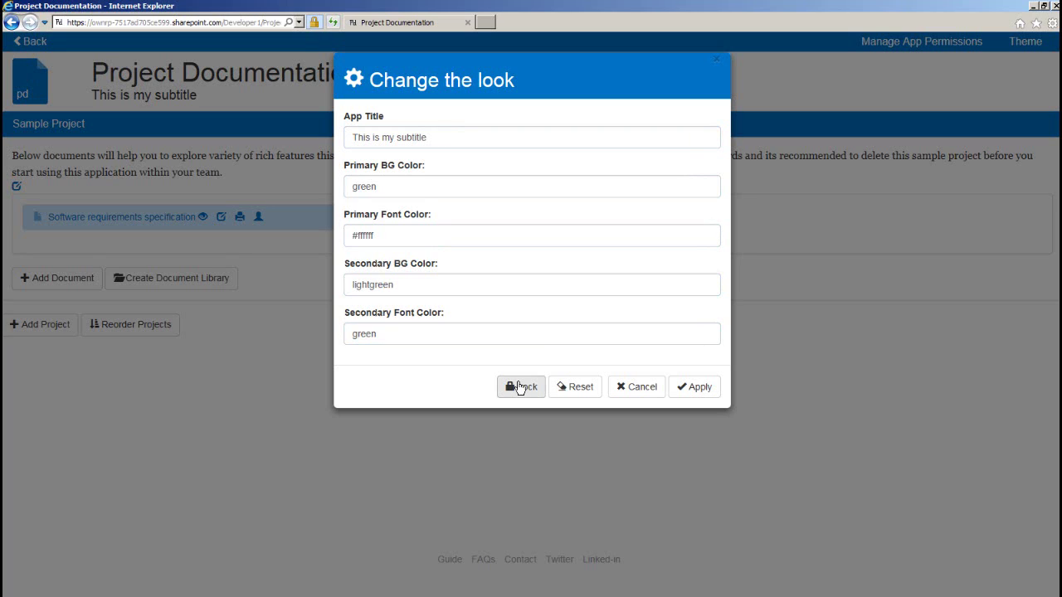
left_click(518, 387)
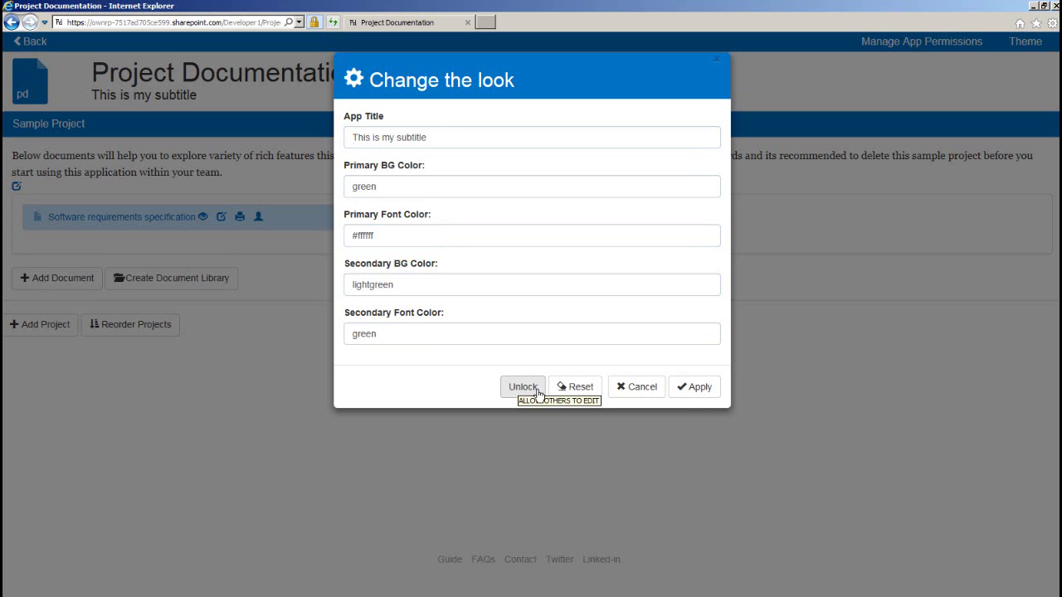
left_click(689, 388)
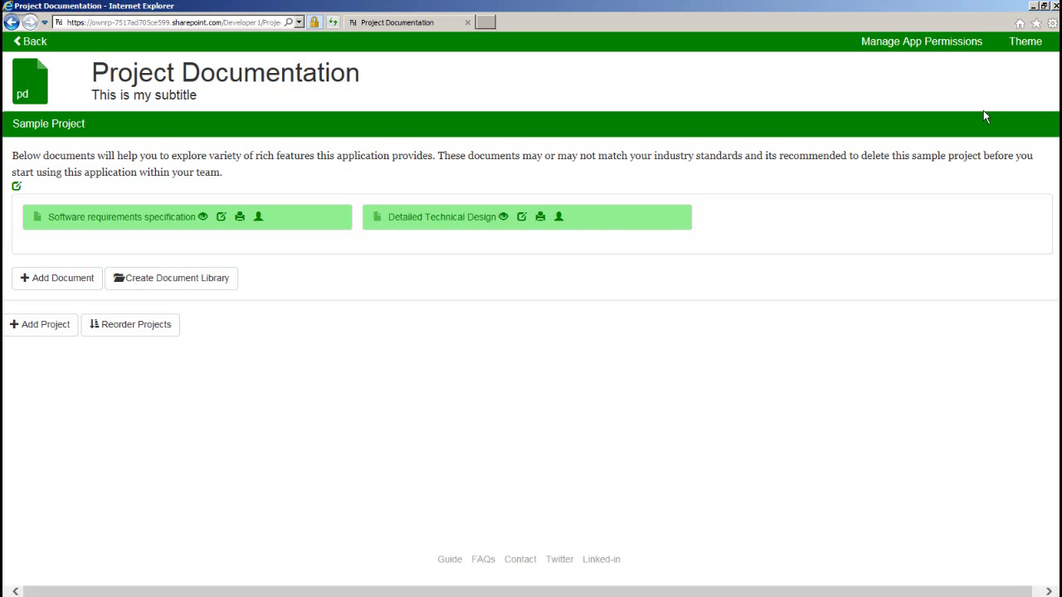
Reset the app's title and theme colors to their defaults.
left_click(1025, 42)
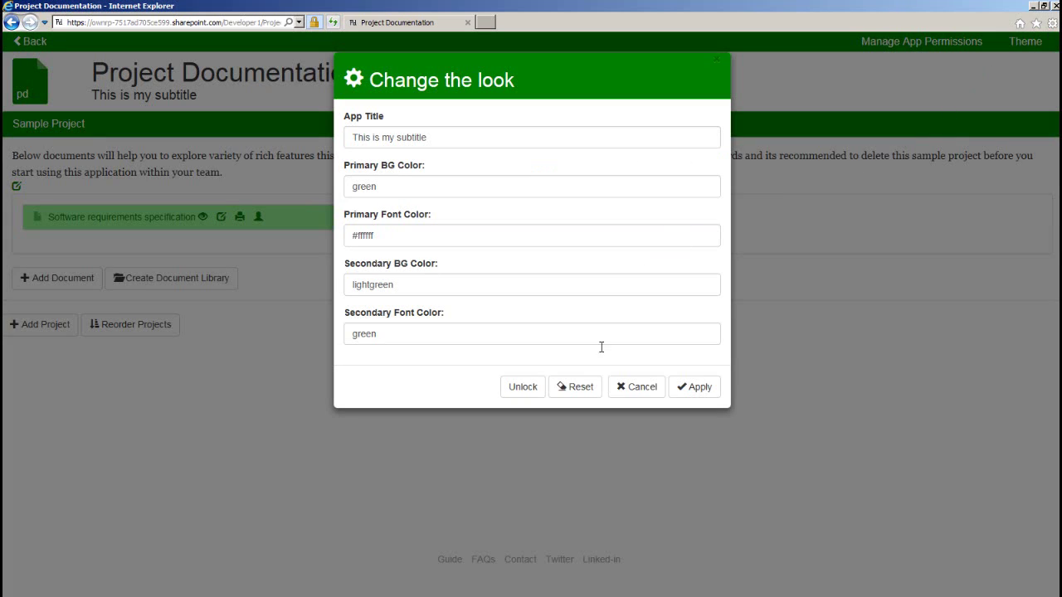
left_click(573, 386)
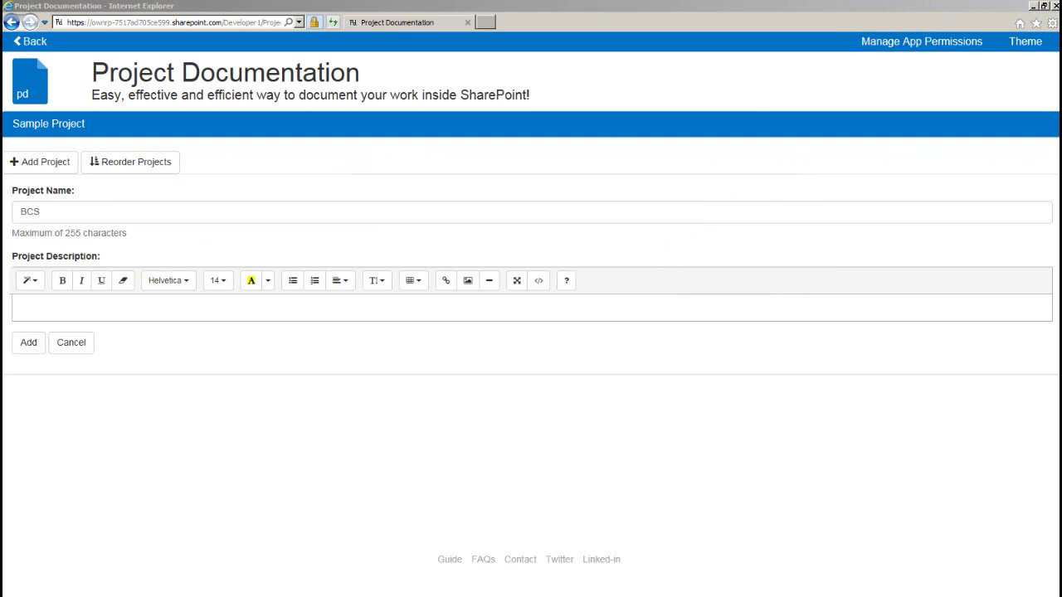
Copy the entire Word document into the BCS project's description, add the project and expand it to view its content.
key("alt+Tab")
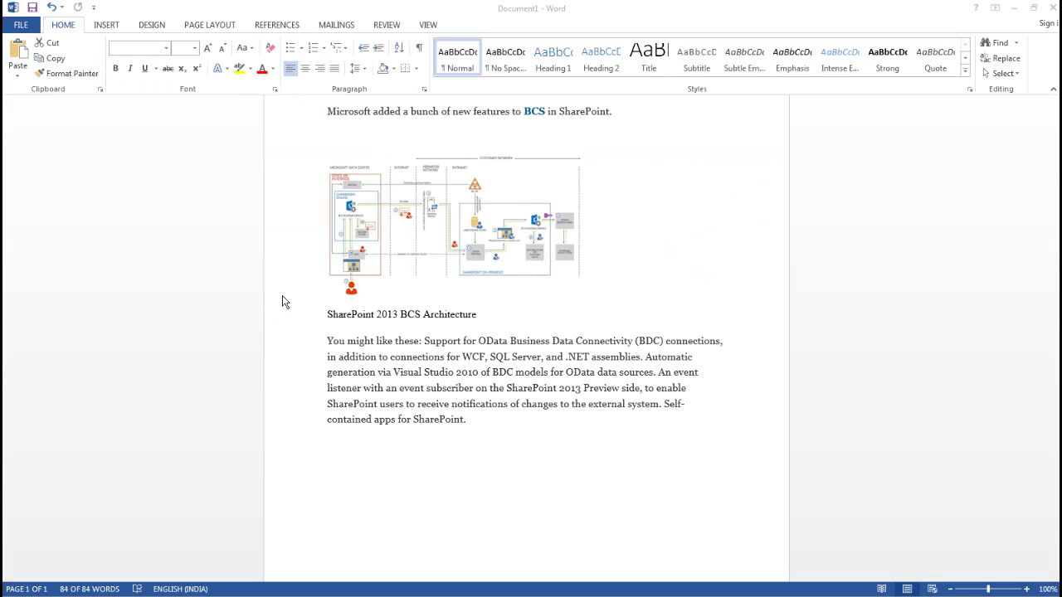
key("ctrl+a")
key("alt+Tab")
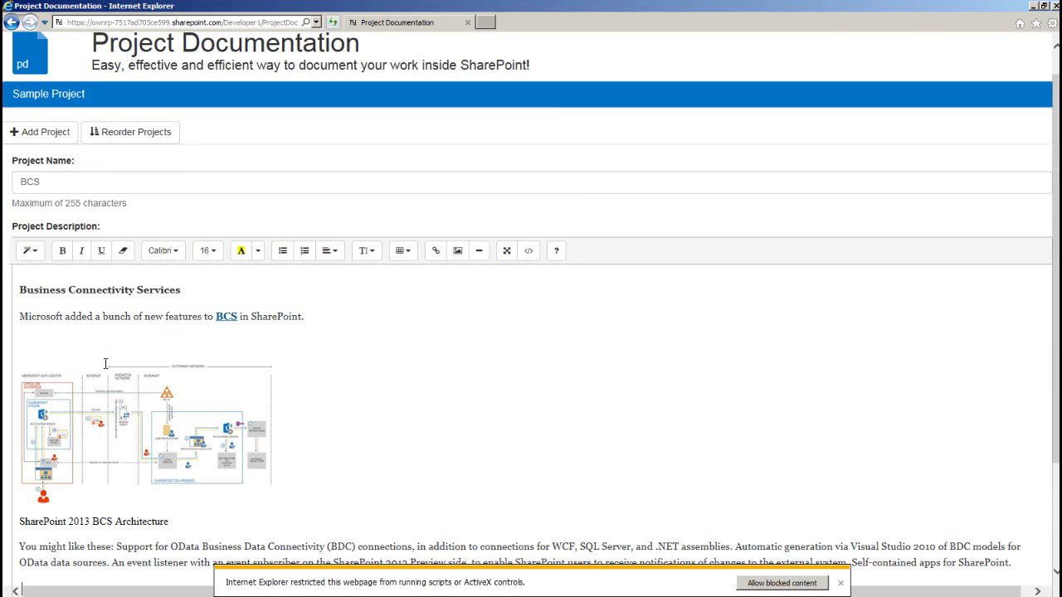
scroll(97, 373, "down", 1)
scroll(53, 420, "up", 1)
scroll(30, 469, "down", 2)
left_click(26, 486)
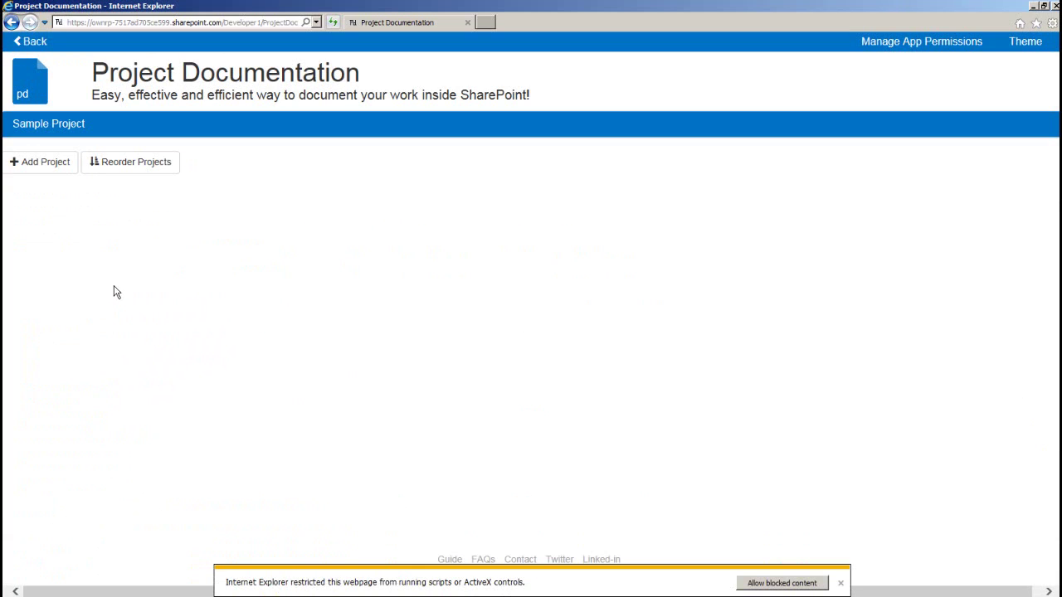
left_click(125, 130)
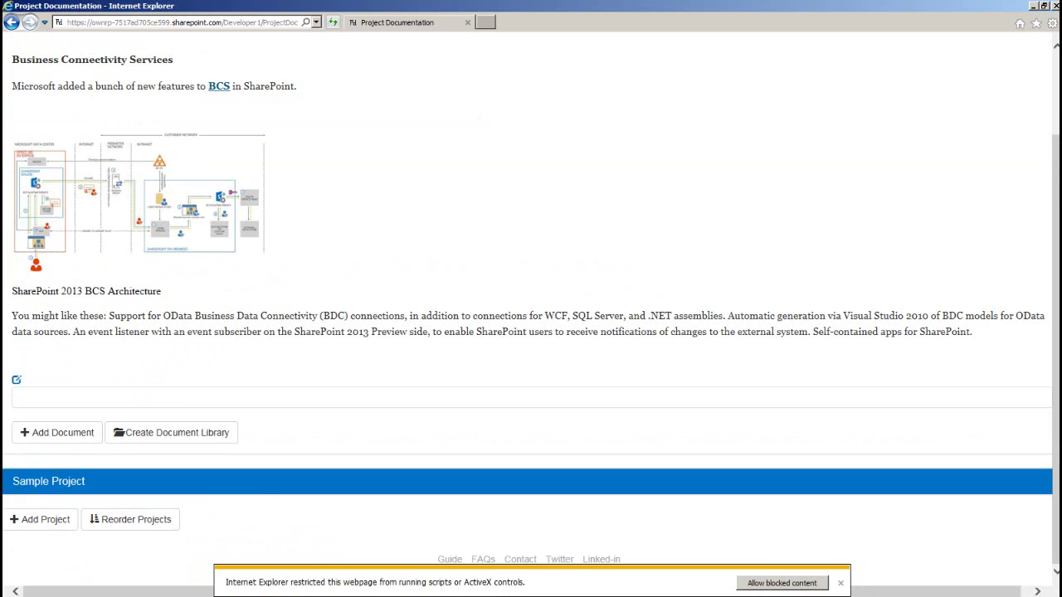
Add another project named Workflows with an empty description.
left_click(40, 520)
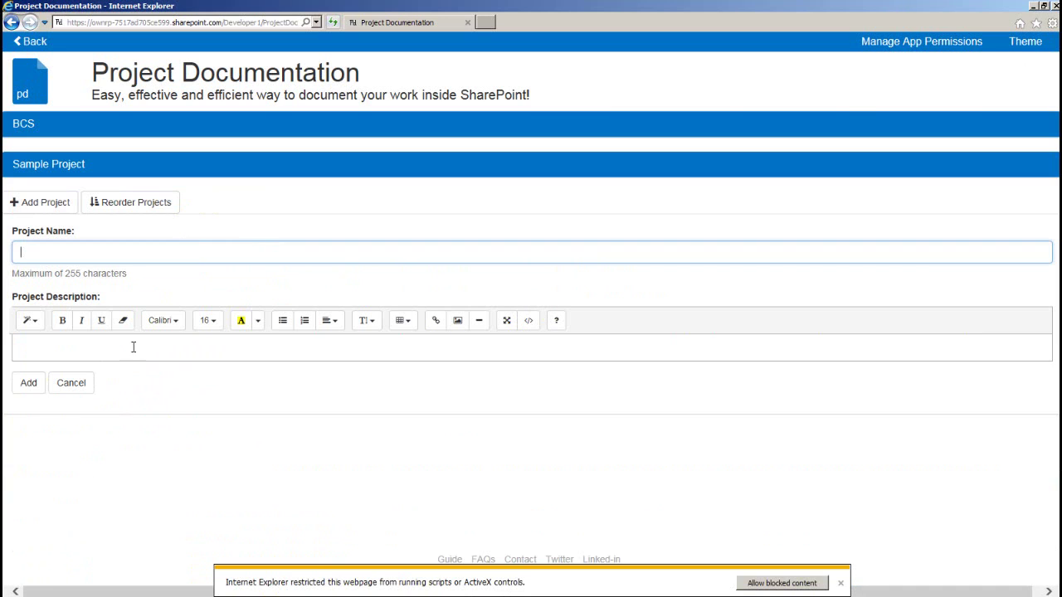
type("Worlflows")
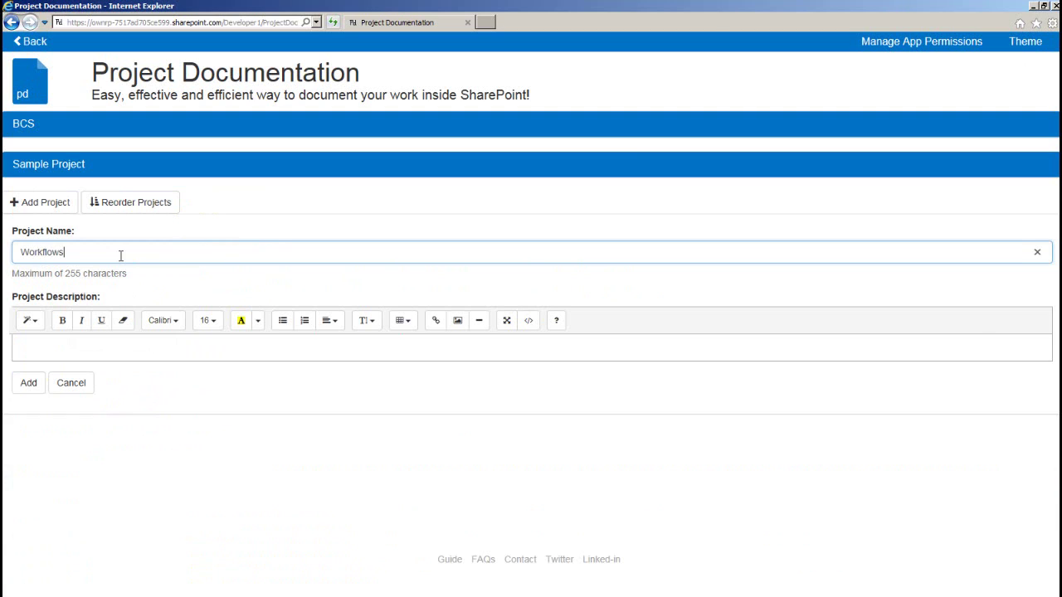
key("Tab")
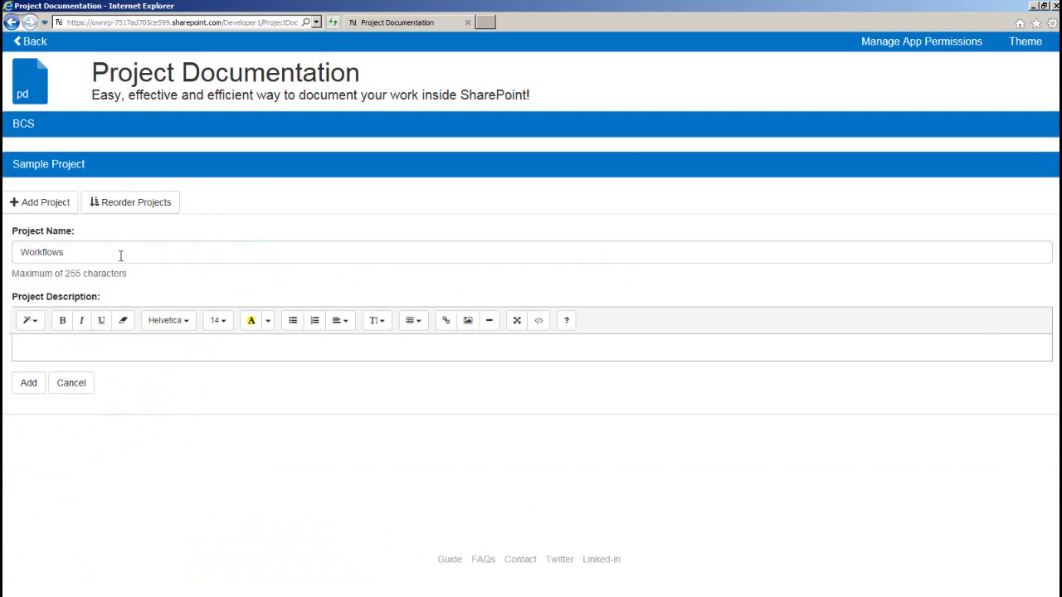
left_click(29, 381)
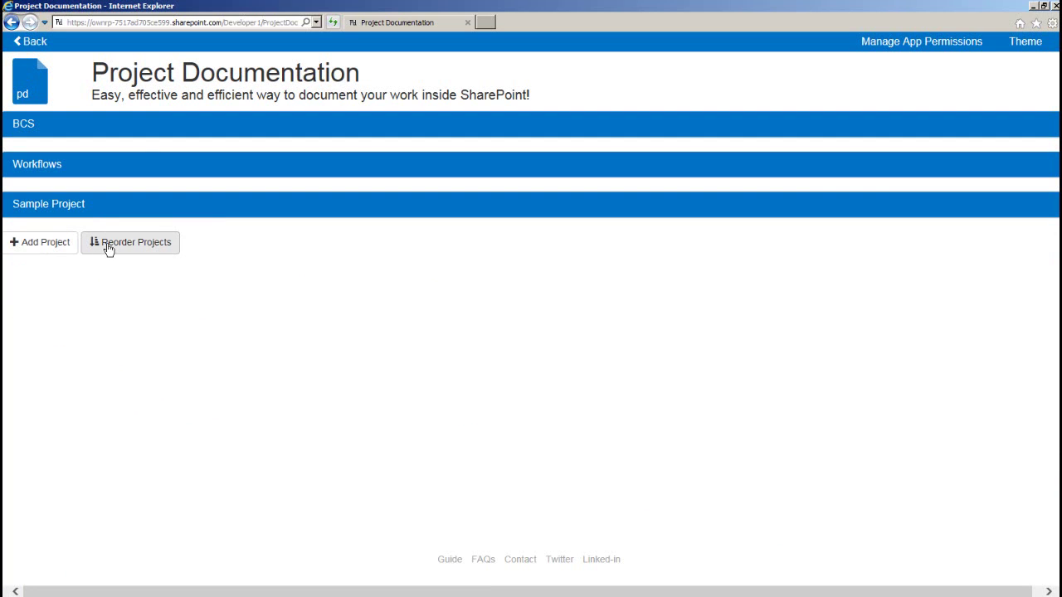
Reorder the projects as Sample Project, BCS, Workflows and apply the new order.
left_click(107, 247)
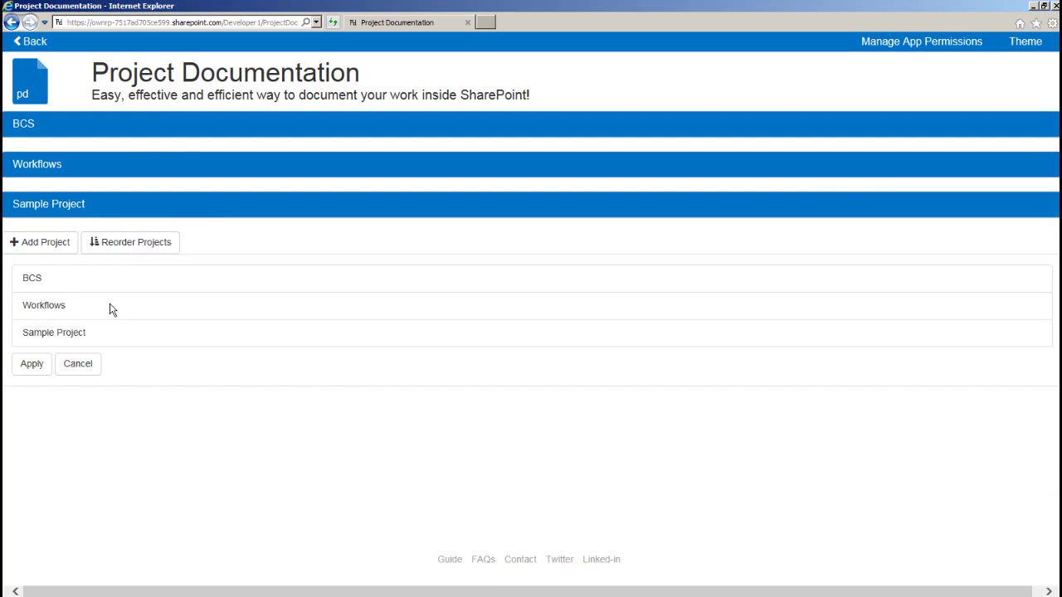
left_click_drag(113, 307, 116, 284)
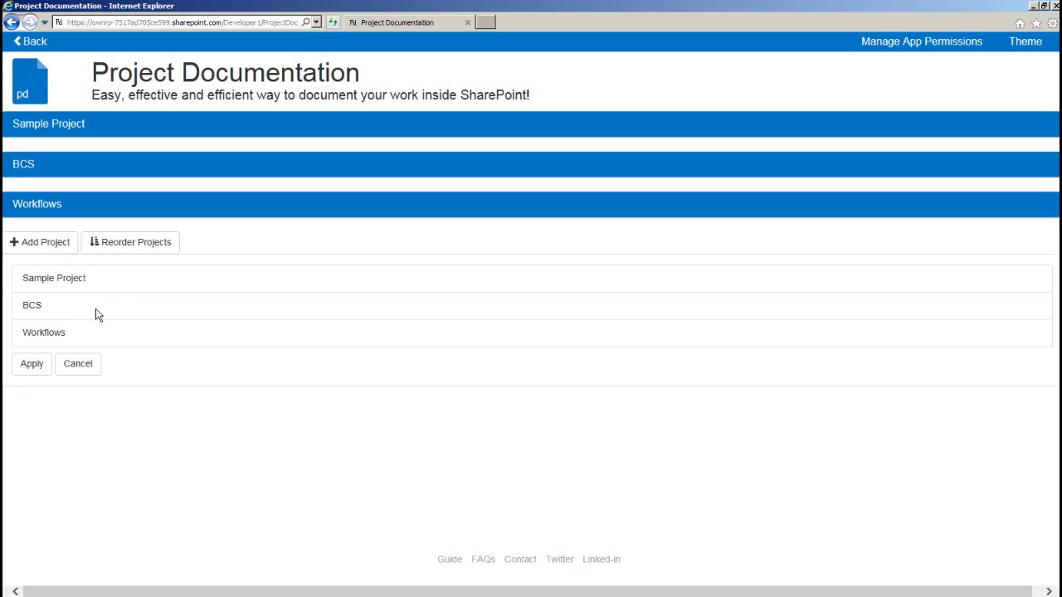
left_click(33, 364)
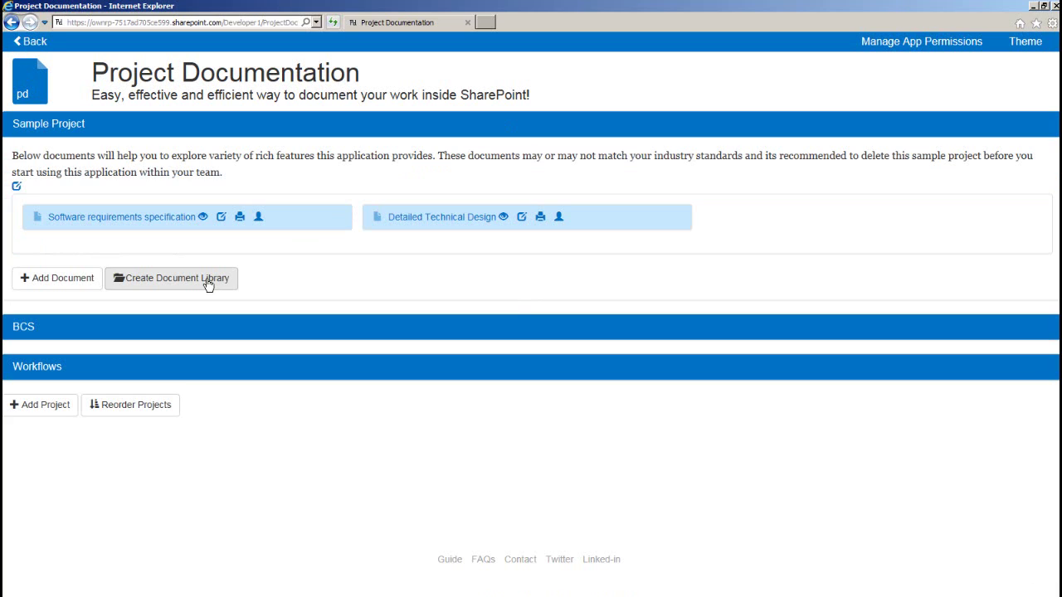
Create a document library for Sample Project and return to Project Documentation to view the project's uploaded files.
left_click(208, 283)
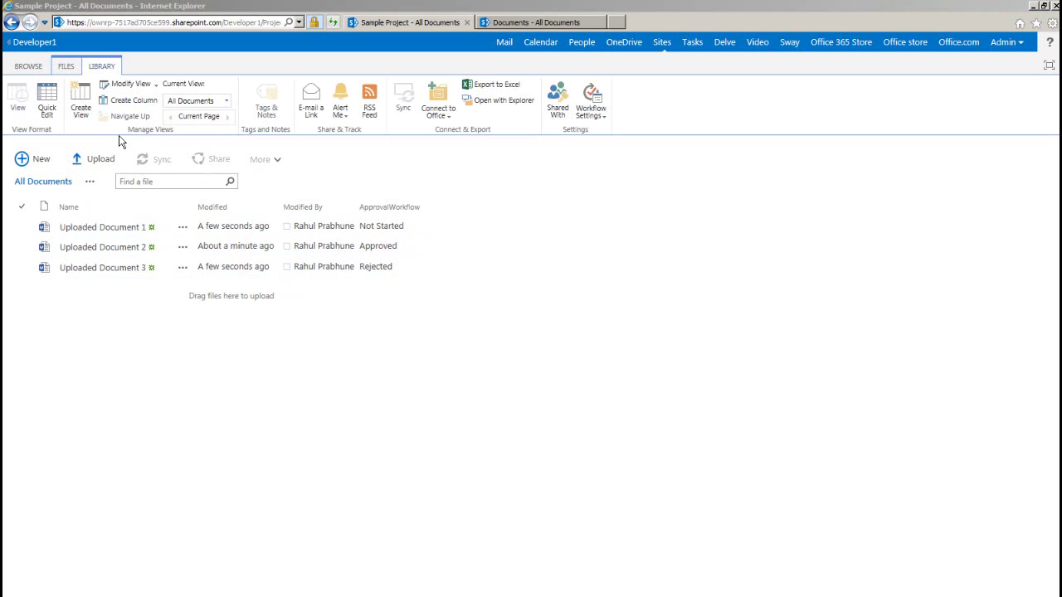
left_click(181, 95)
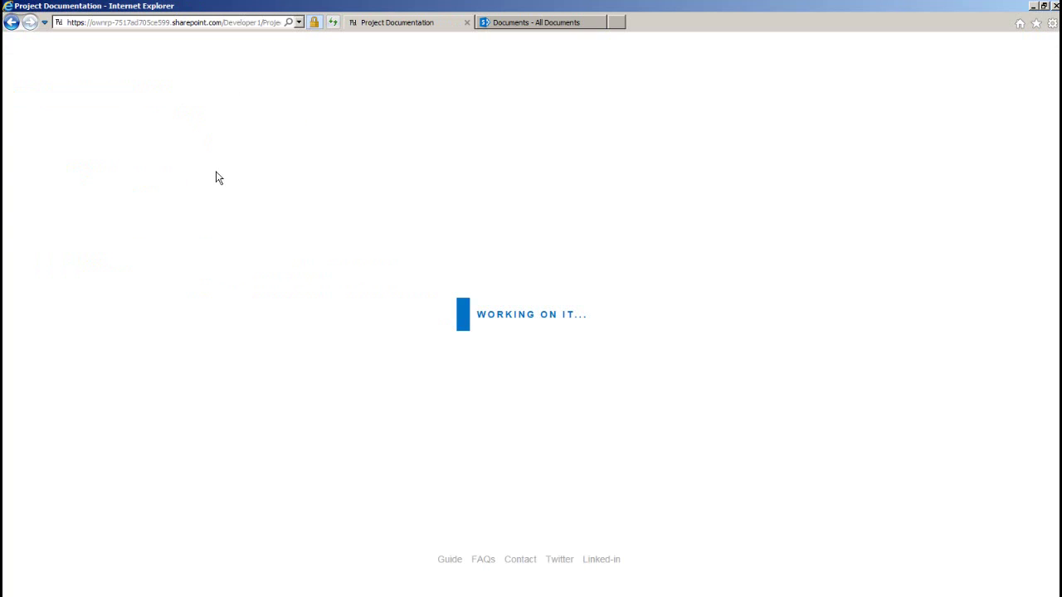
left_click(216, 127)
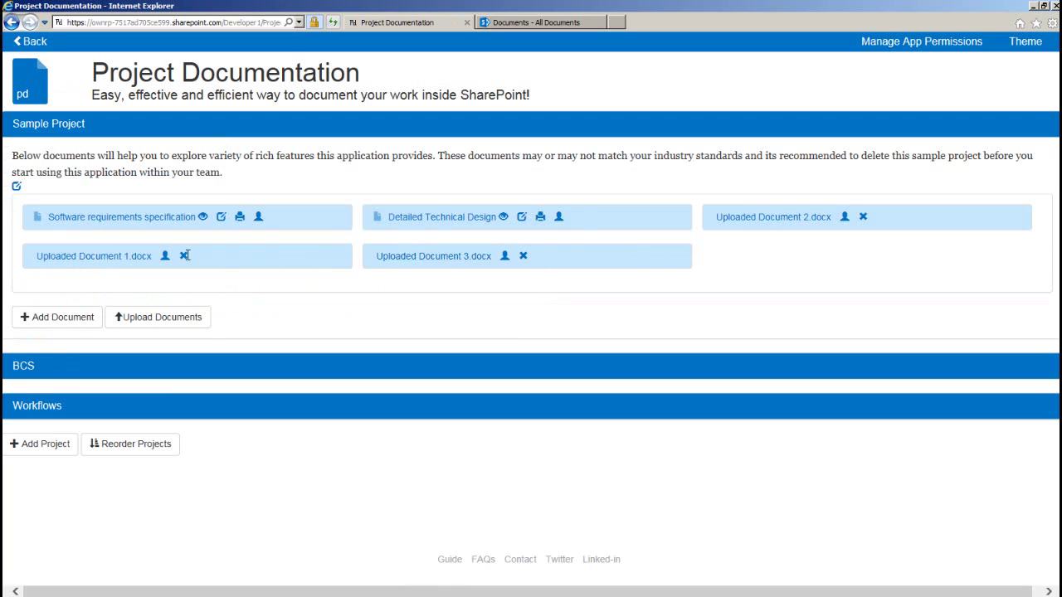
Edit Sample Project to use ApprovalWorkflow as the workflow status column, validate it, check in, and inspect the documents' status flags.
left_click(16, 185)
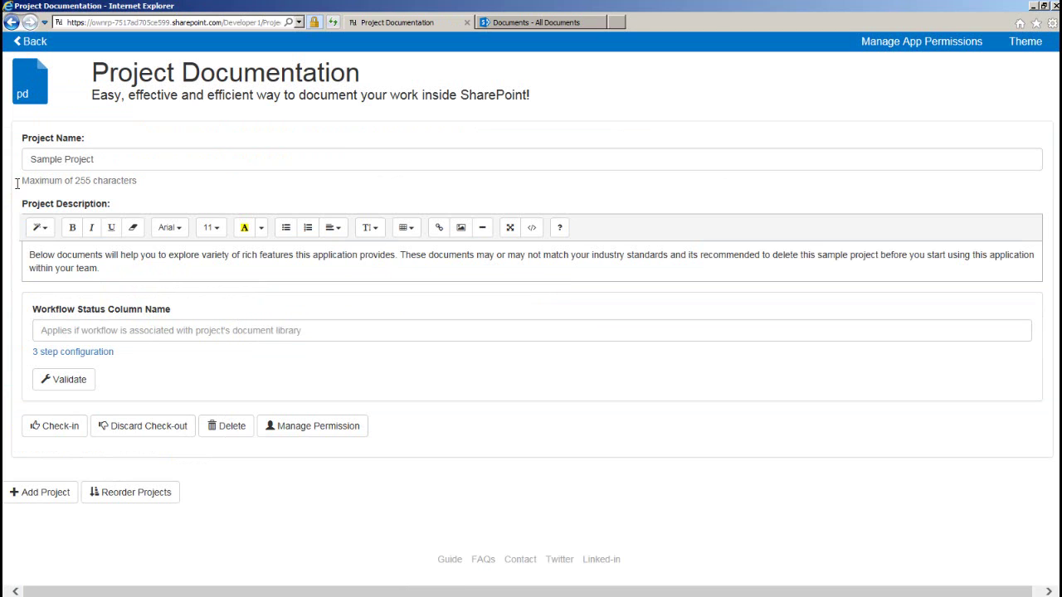
left_click(136, 327)
type("ApprovalW")
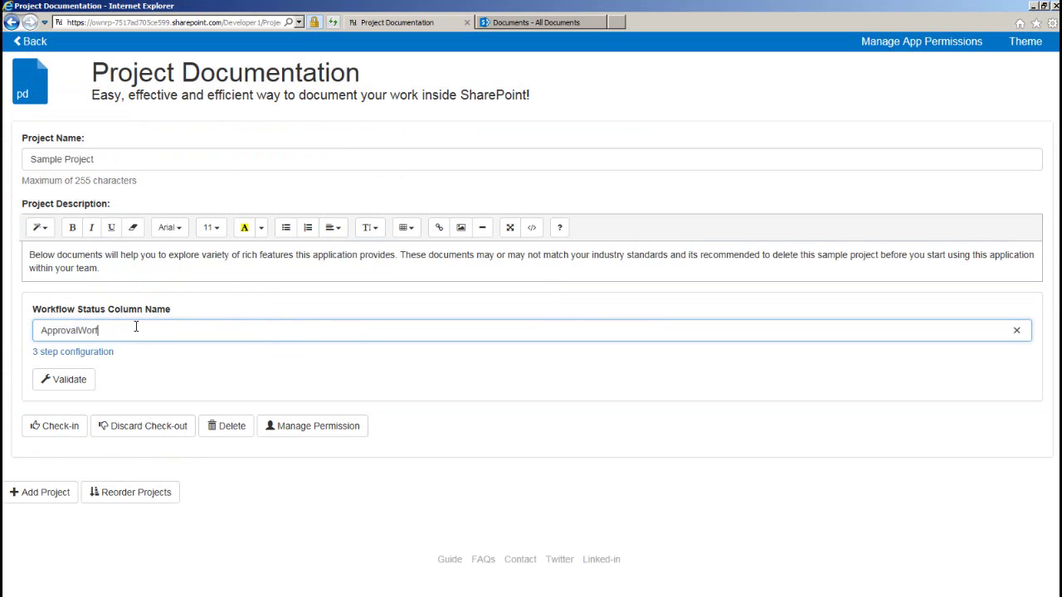
type("orkflow")
left_click(90, 384)
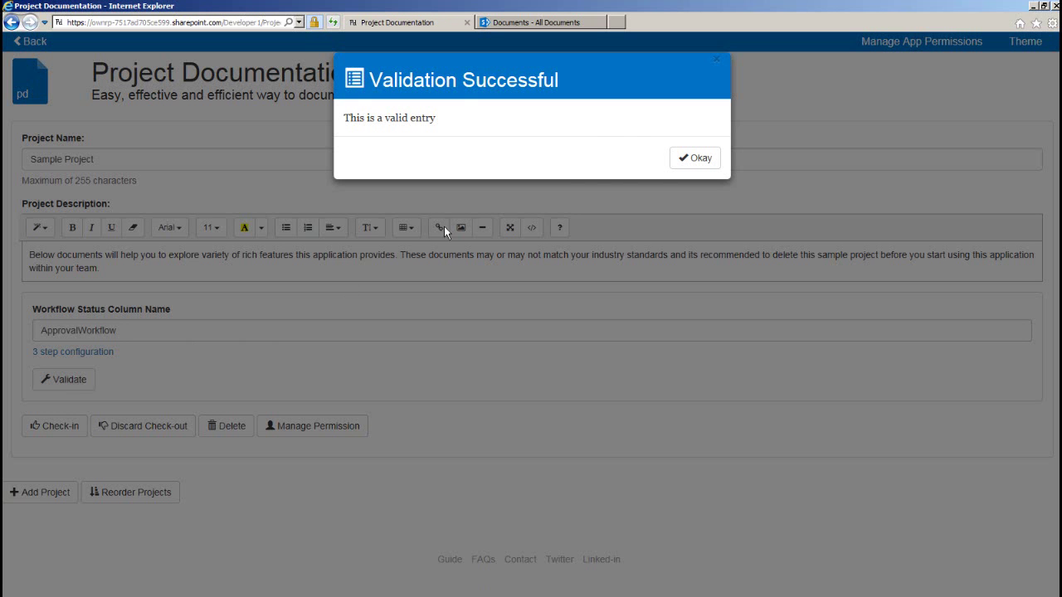
left_click(696, 159)
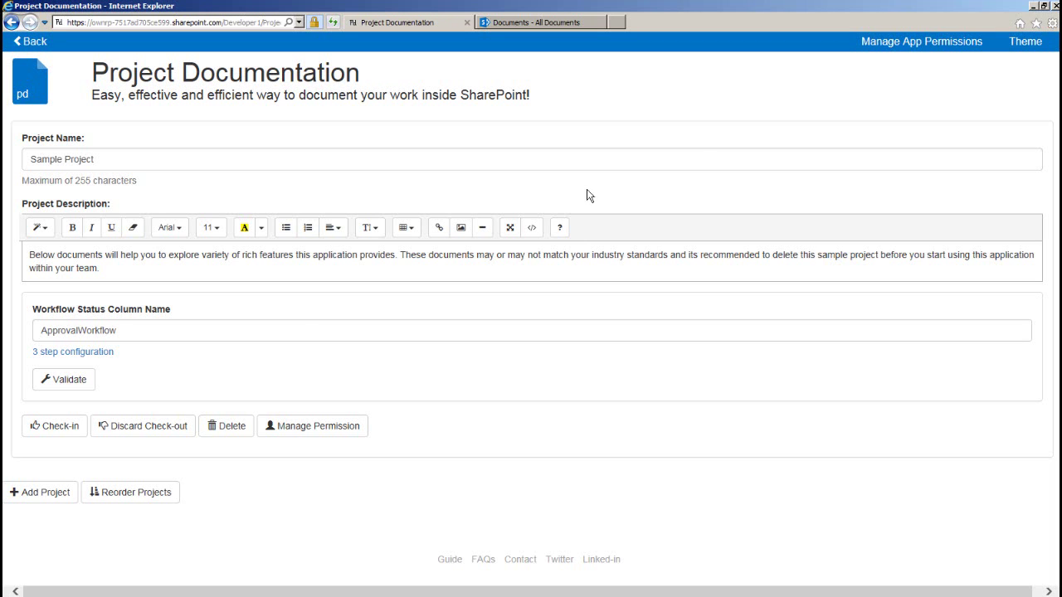
left_click(72, 427)
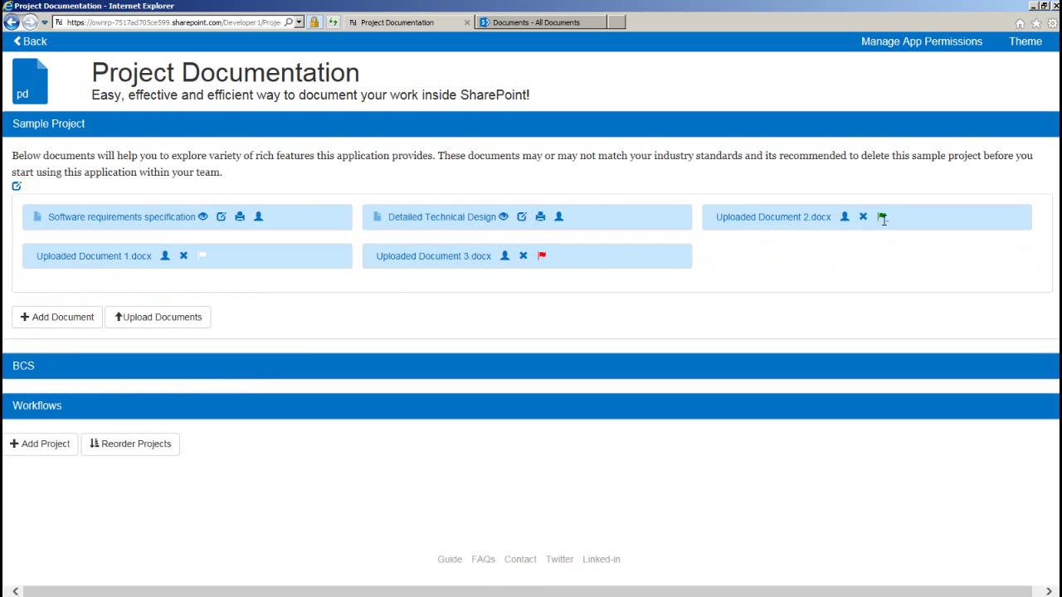
mouse_move(884, 215)
mouse_move(542, 258)
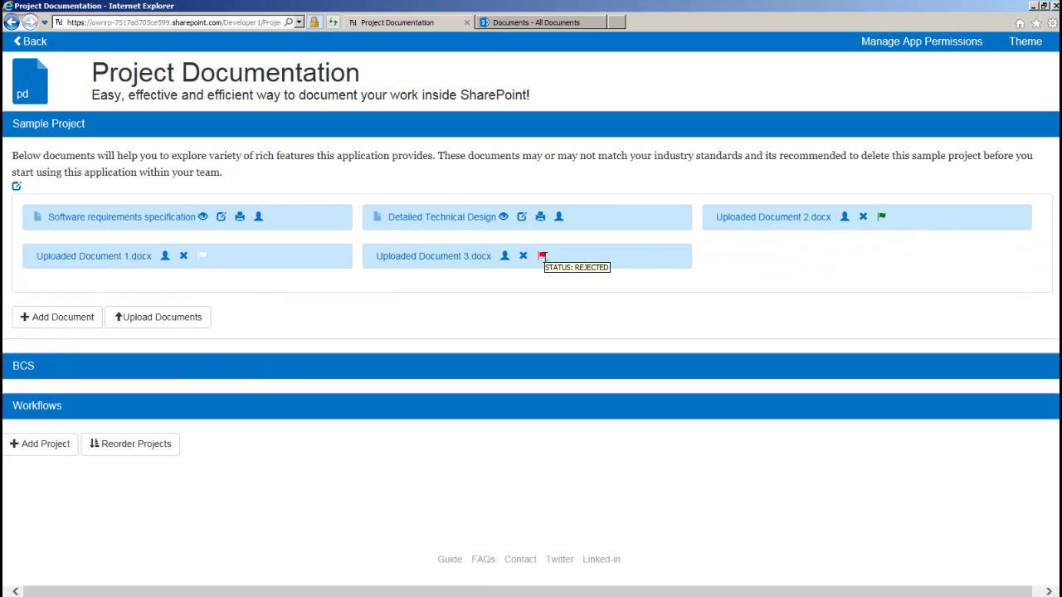
Add a document named My Requirement Specifications to Sample Project.
left_click(60, 322)
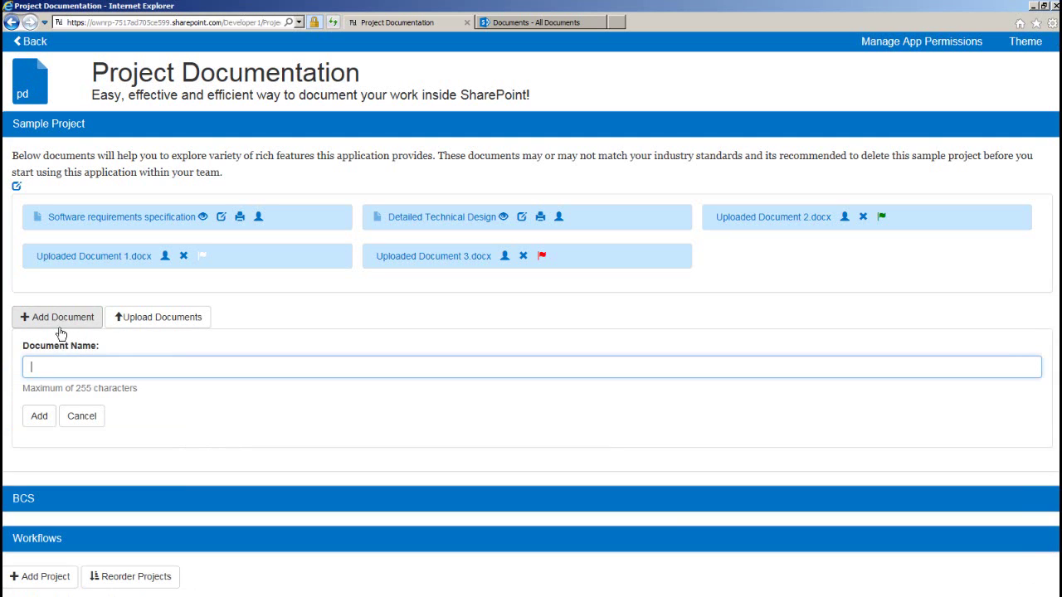
type("My Requirement Specifications")
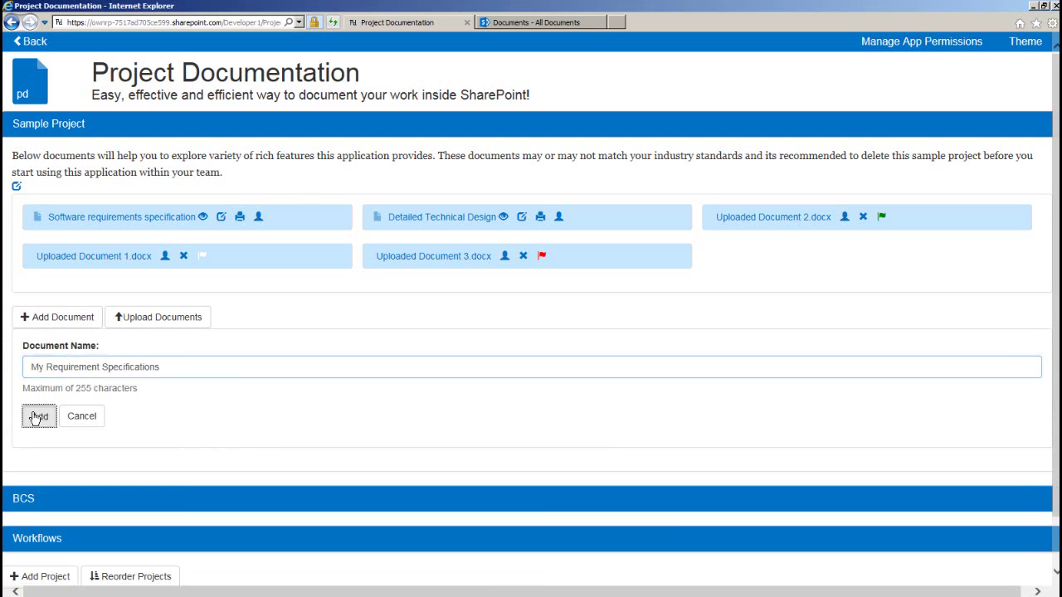
left_click(38, 414)
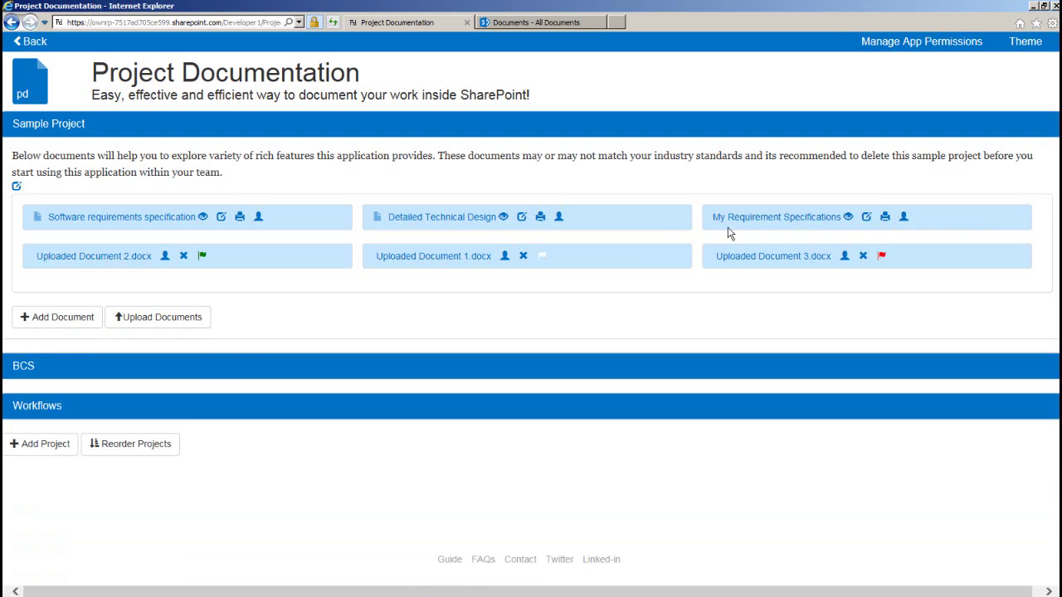
Open My Requirement Specifications for editing and add the Software requirements specification template's sections 1. Introduction through 2.1.1 System Interfaces.
left_click(867, 218)
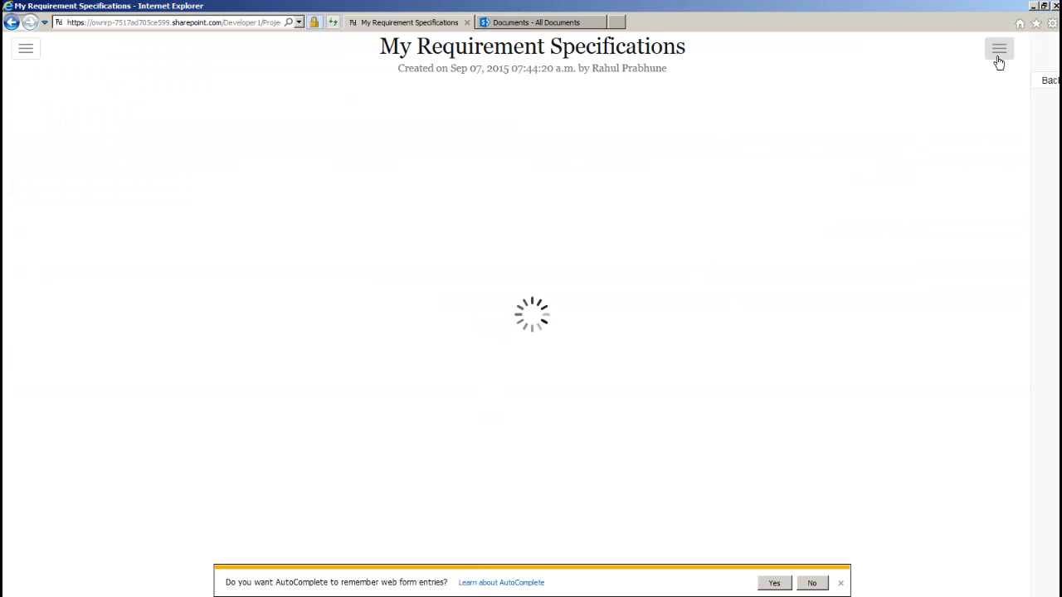
left_click(949, 80)
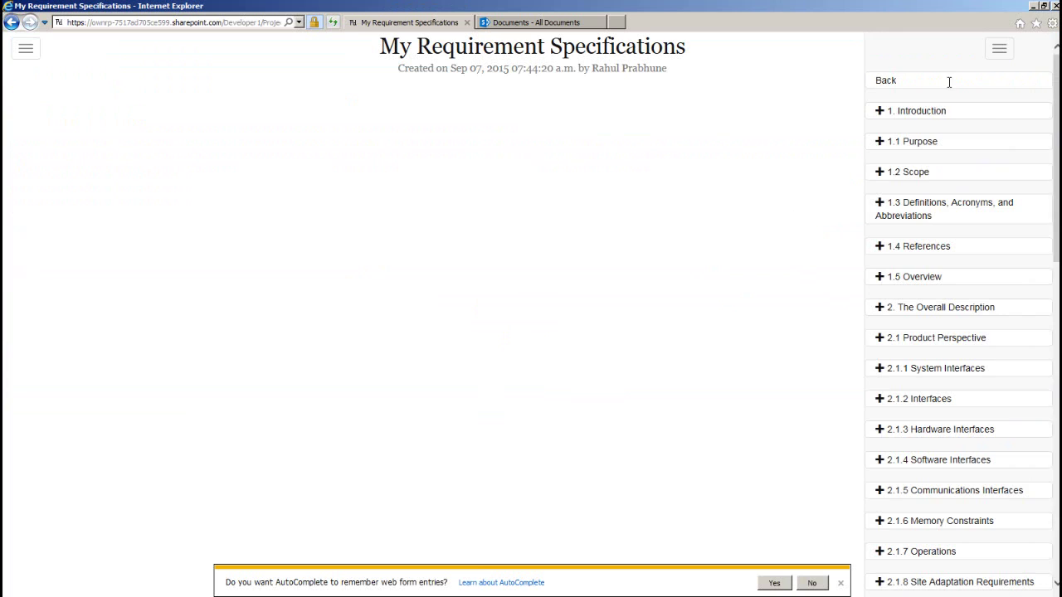
left_click(904, 111)
left_click(904, 141)
left_click(898, 172)
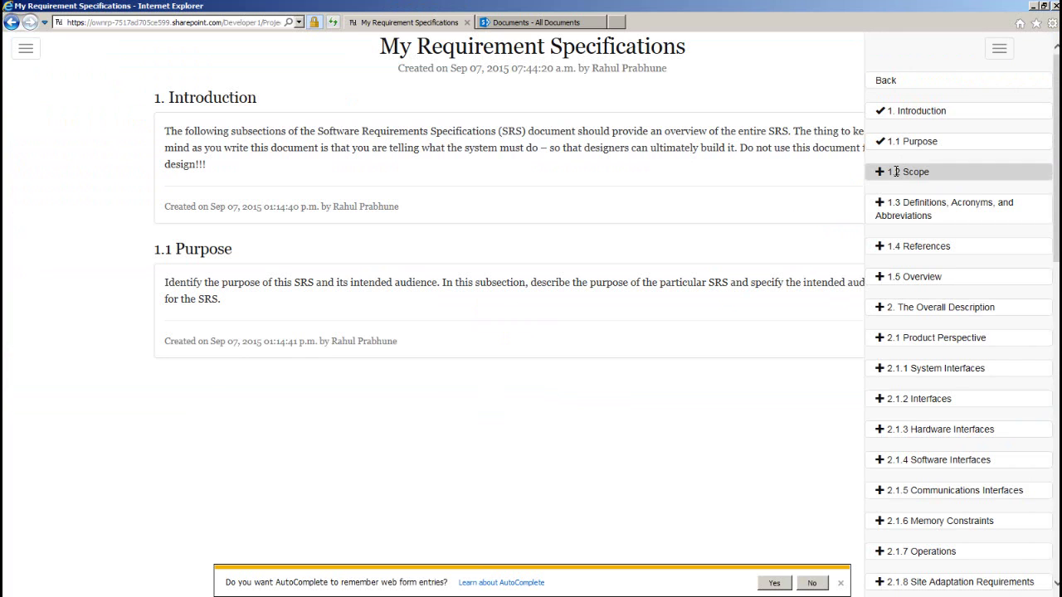
left_click(892, 220)
left_click(896, 249)
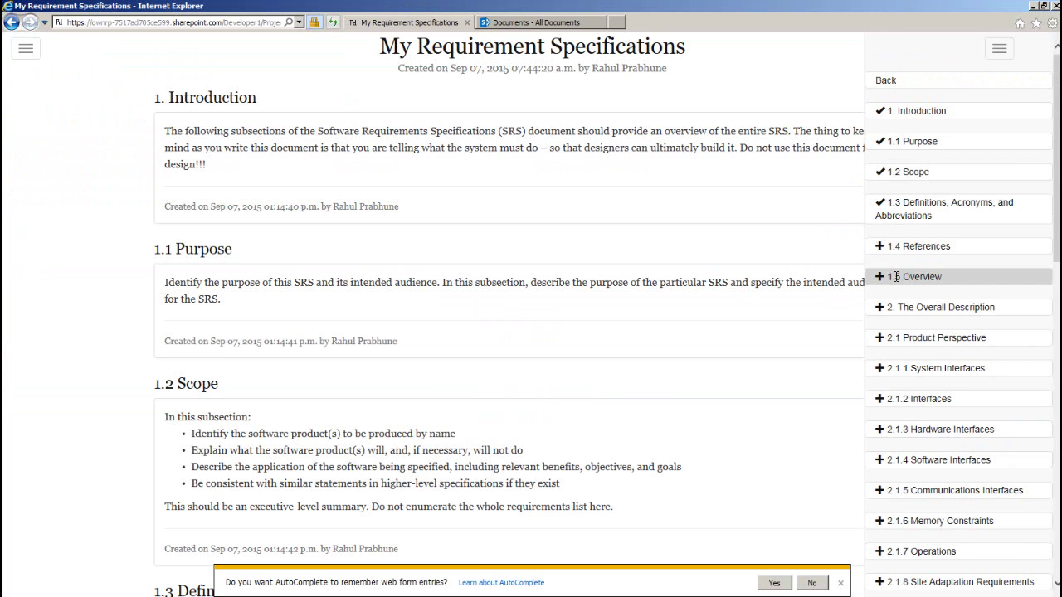
left_click(896, 276)
left_click(893, 307)
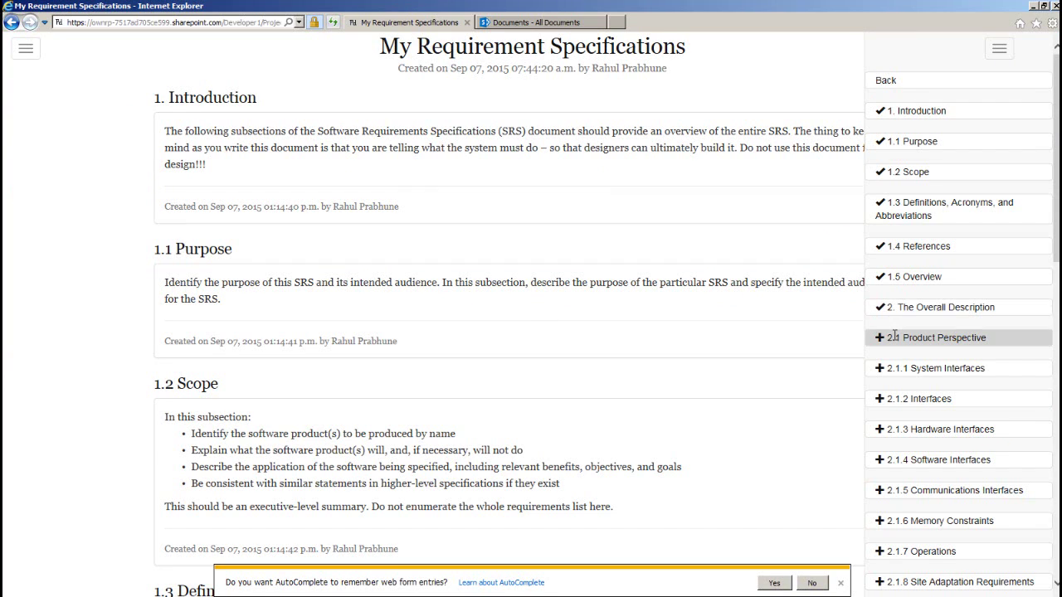
left_click(896, 368)
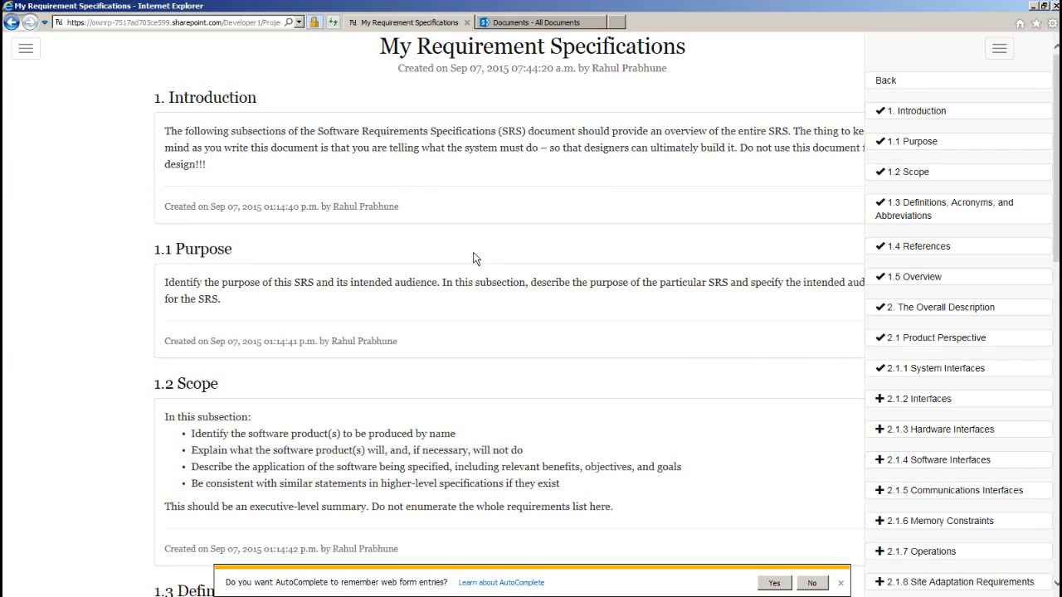
Set My Requirement Specifications to be used as a template and view the list of available templates.
left_click(25, 50)
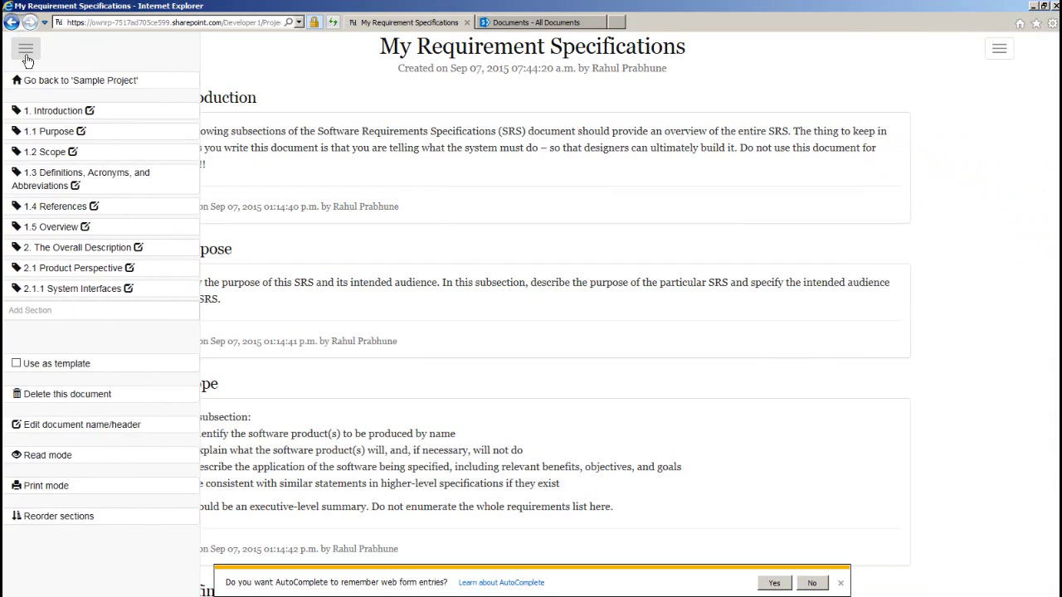
left_click(17, 364)
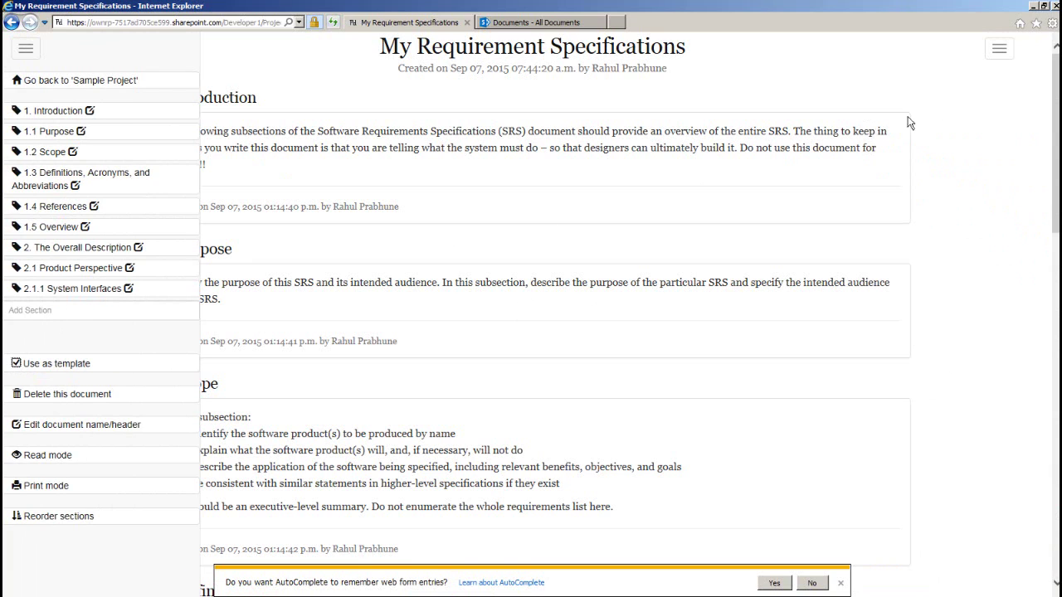
left_click(999, 60)
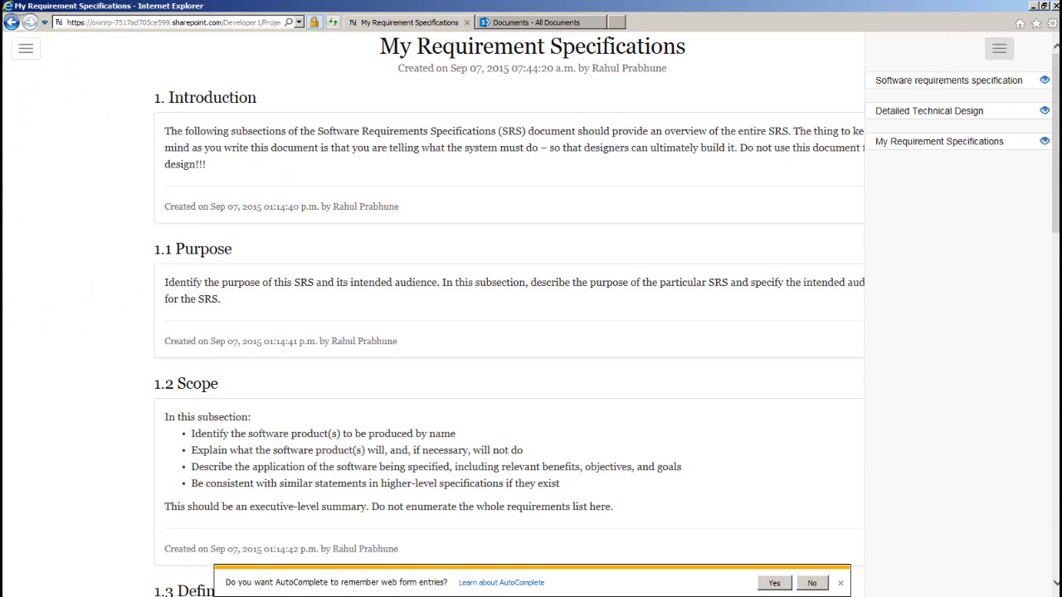
Add a section named Test to the document, open it for editing and check it in.
left_click(27, 49)
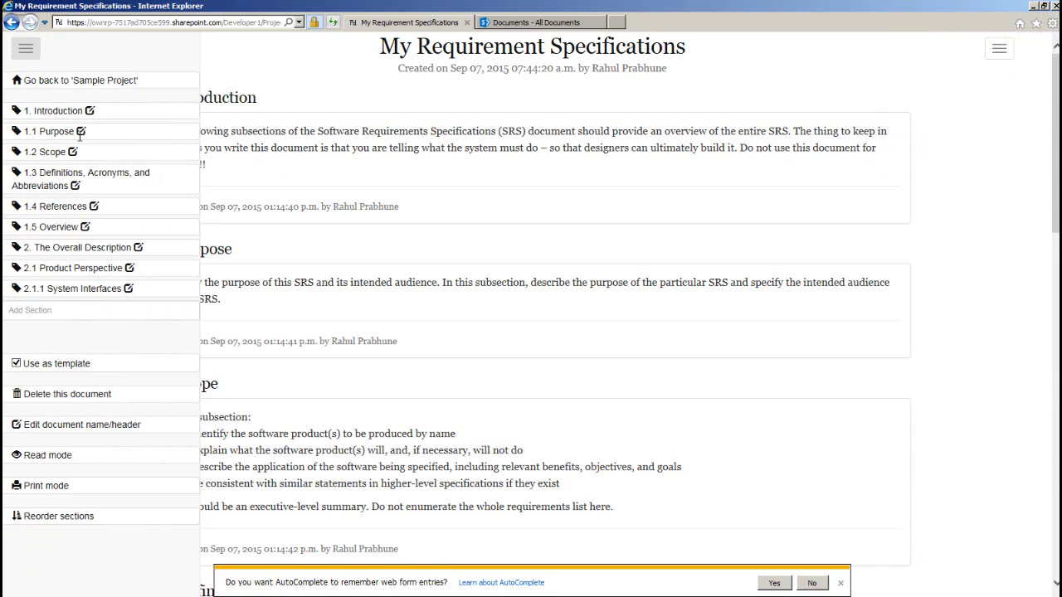
left_click(47, 312)
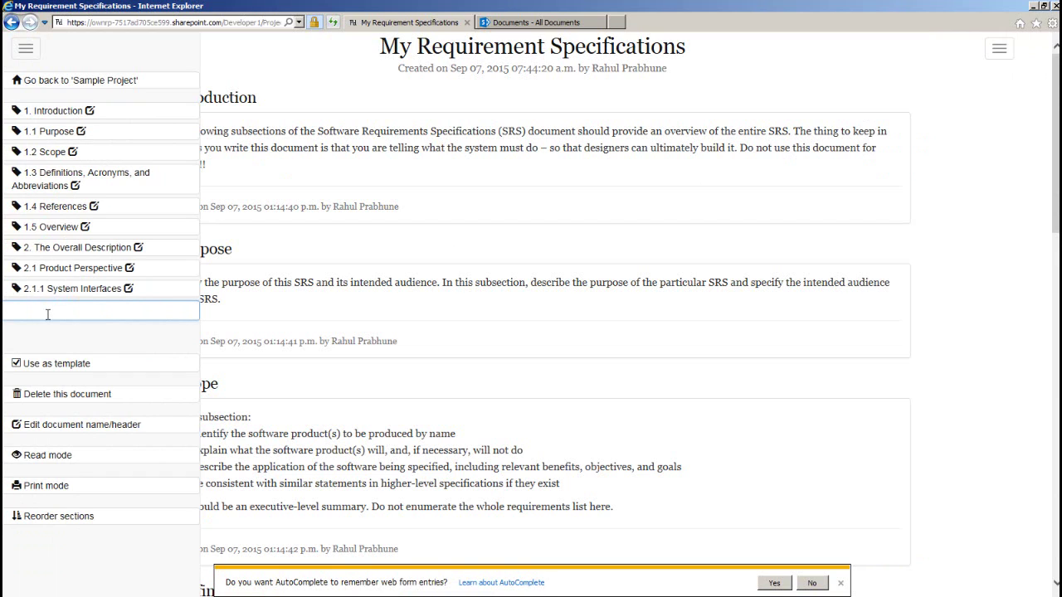
type("Test")
key("Return")
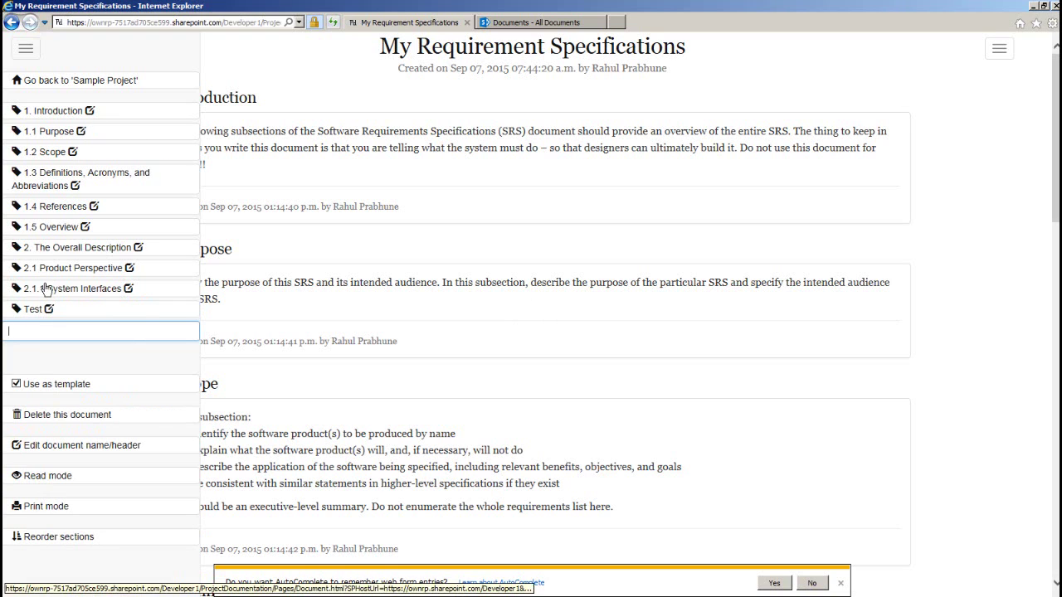
left_click(48, 309)
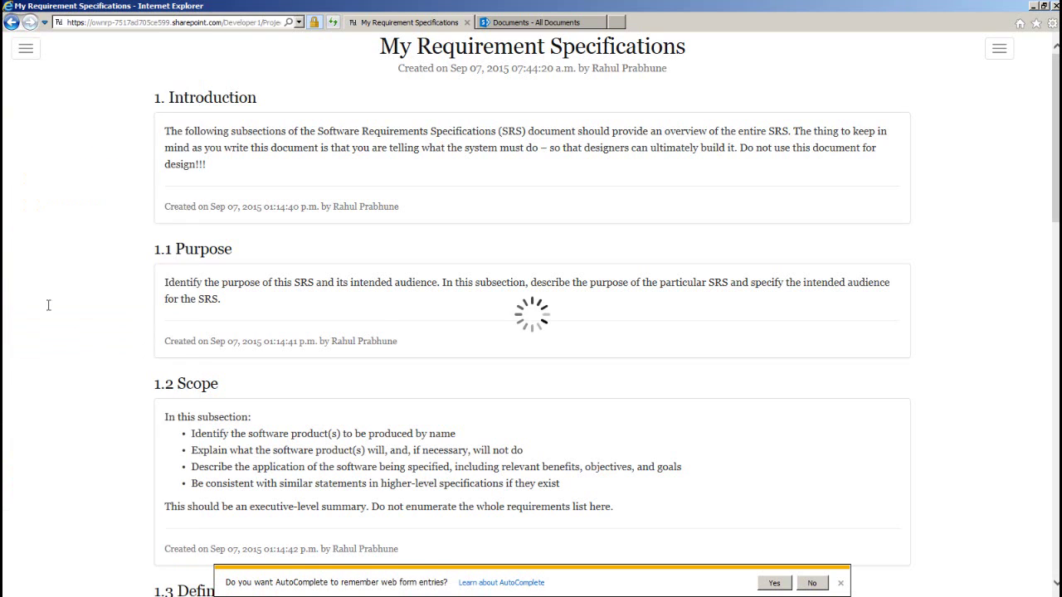
left_click(209, 355)
Check out the 1.5 Overview section for editing.
left_click(26, 49)
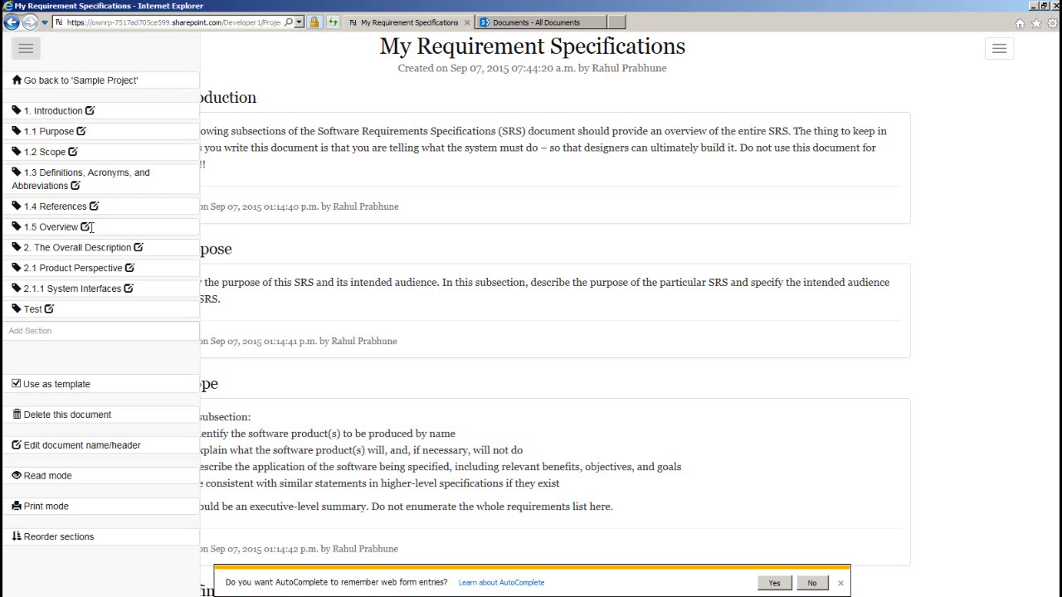
left_click(85, 226)
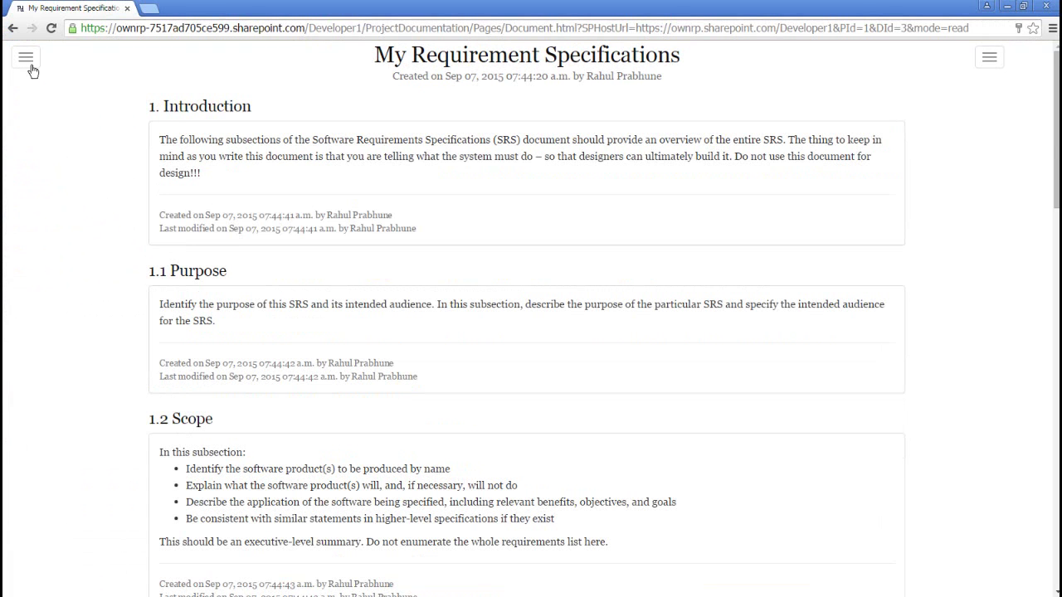
In the second user's Chrome session, reload the document, inspect who has 1.5 Overview checked out, and check out 1. Introduction.
left_click(53, 30)
left_click(26, 57)
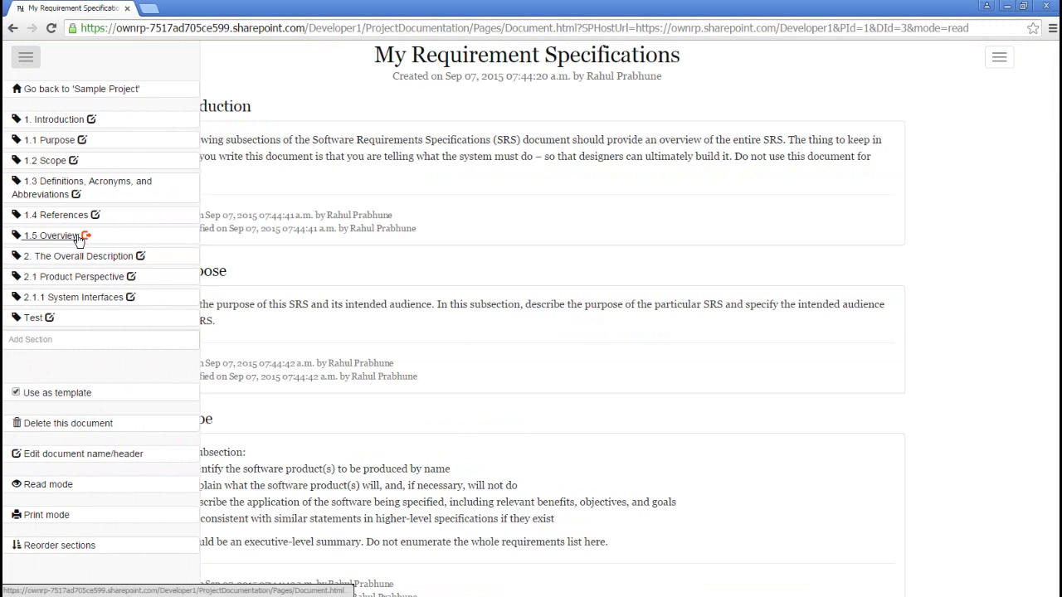
mouse_move(87, 241)
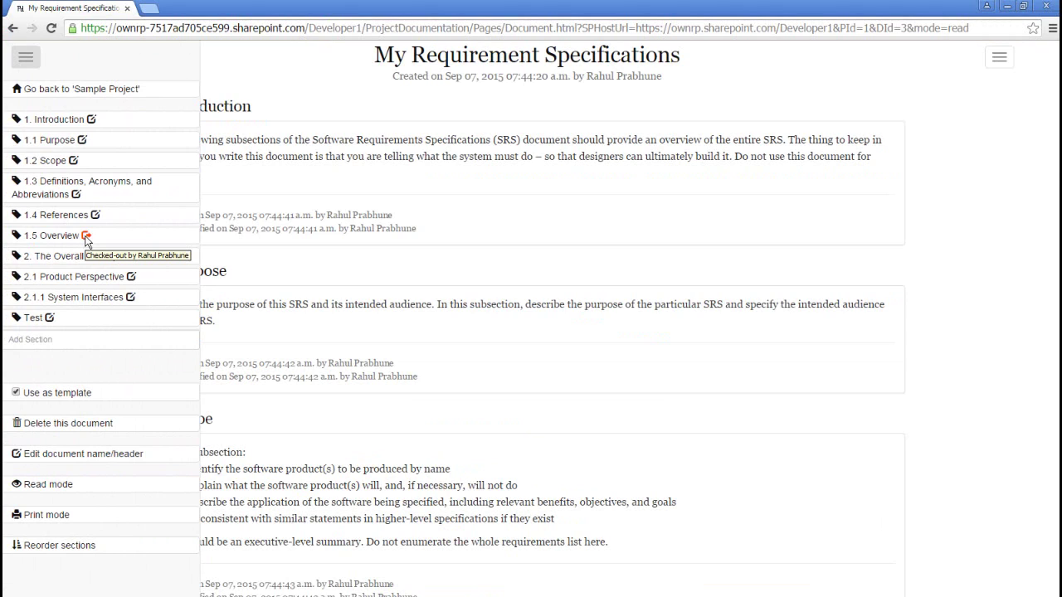
left_click(87, 240)
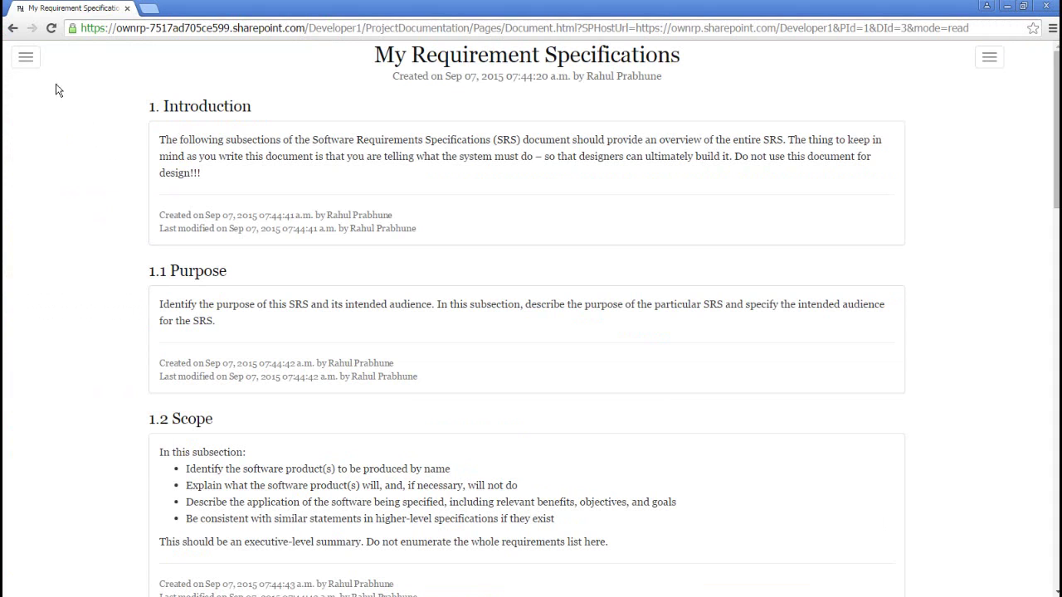
left_click(28, 61)
left_click(95, 125)
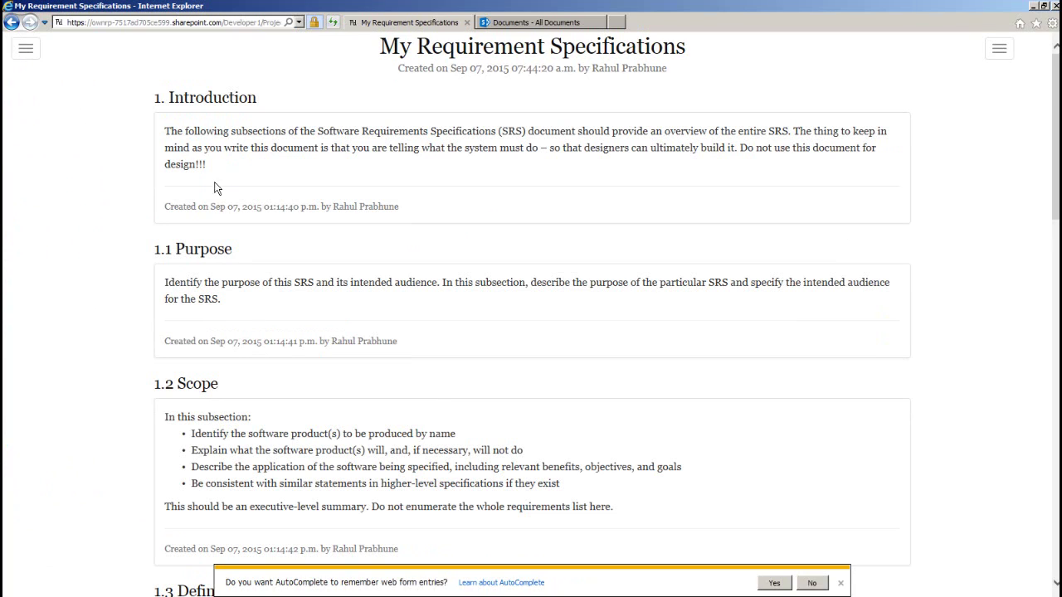
Back in Internet Explorer, try to edit 1. Introduction, and refresh the document to view the section's check-out status.
left_click(26, 49)
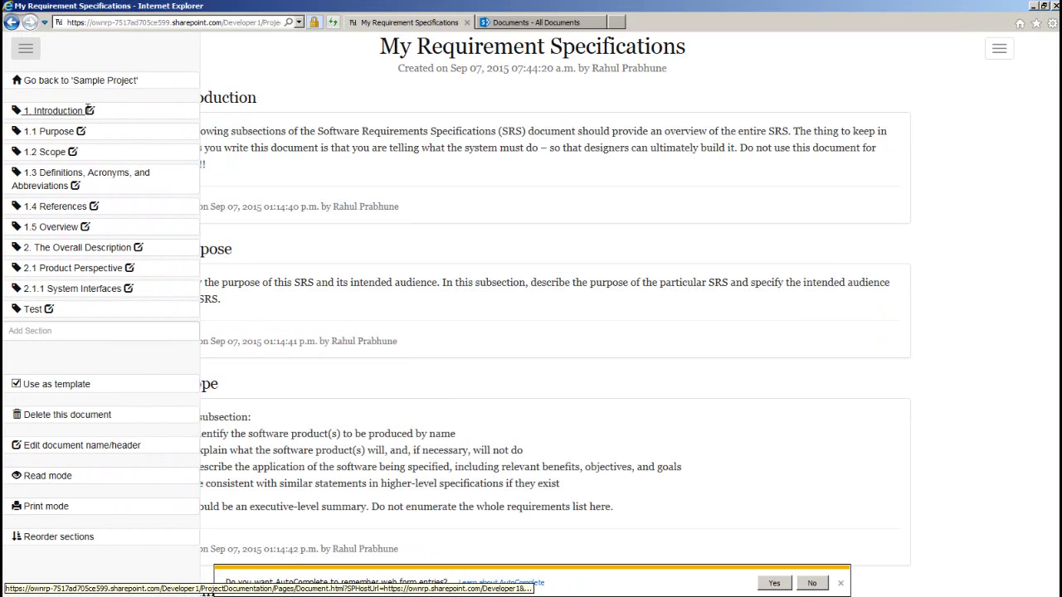
left_click(89, 110)
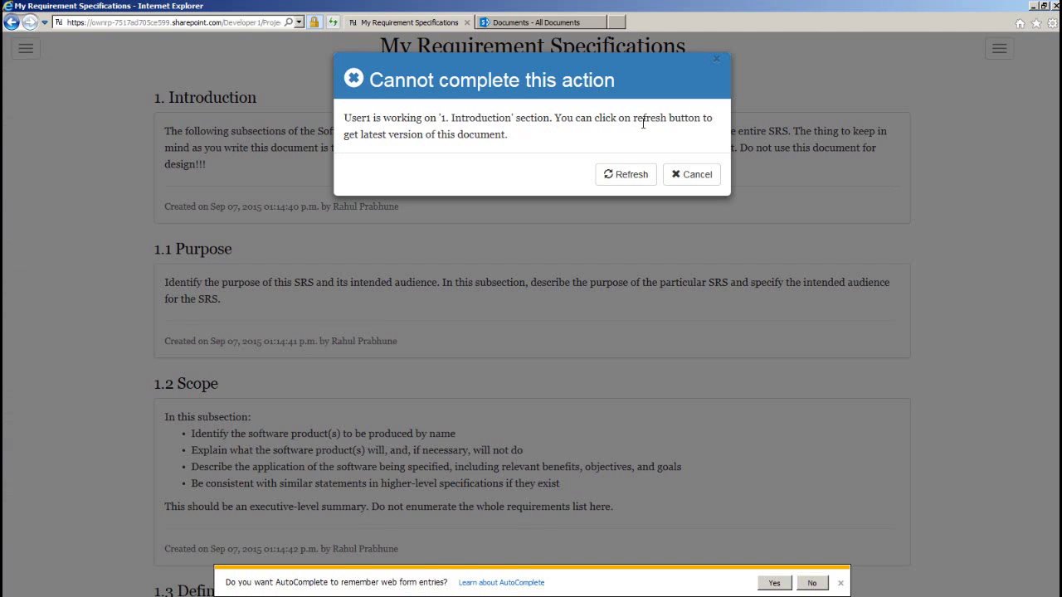
left_click(611, 176)
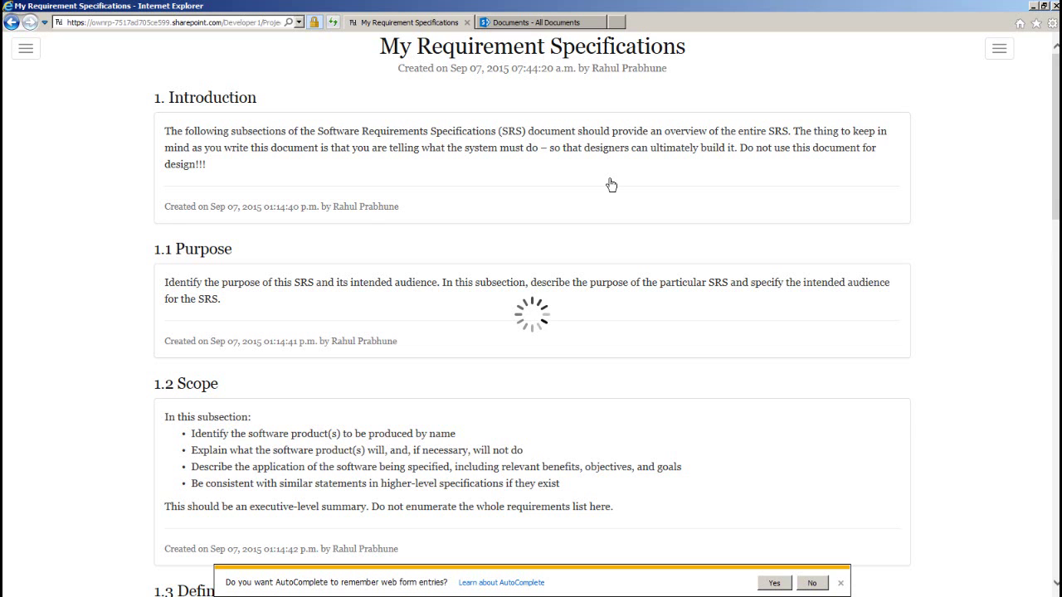
left_click(26, 49)
mouse_move(89, 111)
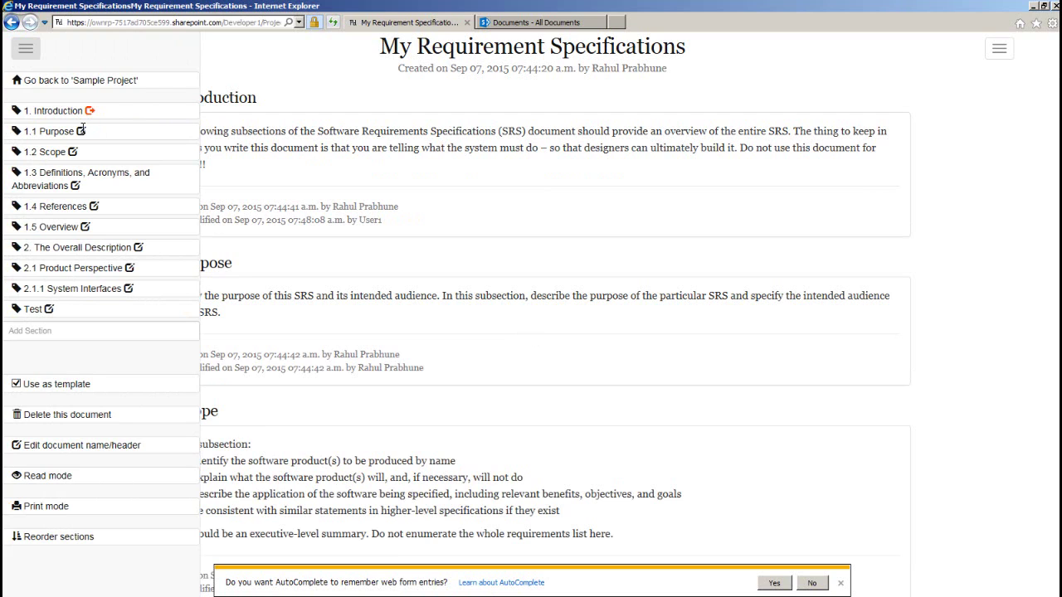
Enable Comments and Change Requests for the 1.1 Purpose section and check it in.
left_click(82, 131)
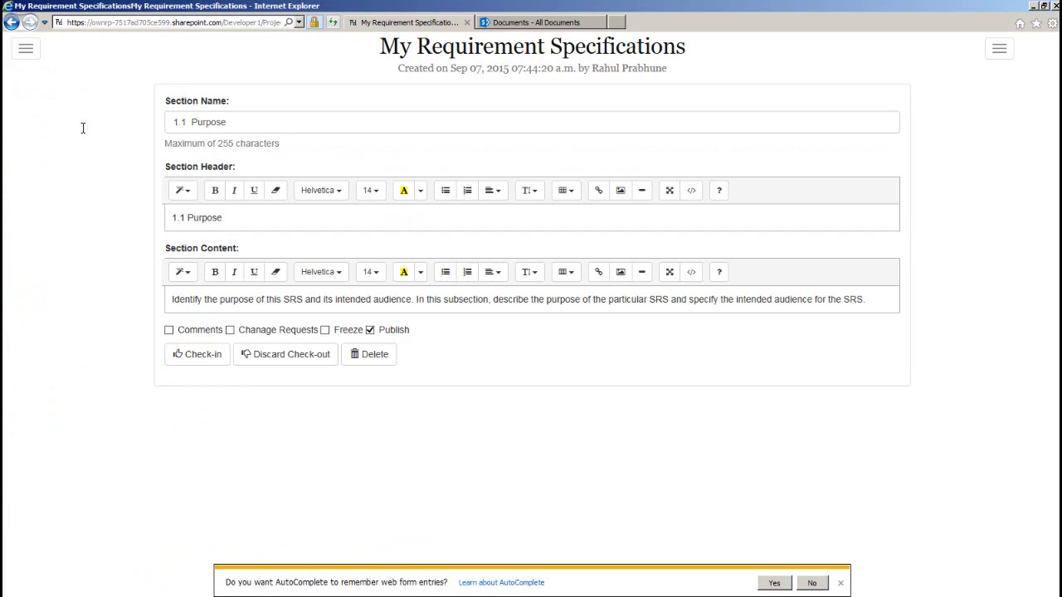
left_click(169, 330)
left_click(230, 330)
left_click(205, 355)
Log the change request "My first change request" for the 1.1 Purpose section.
left_click(210, 397)
scroll(214, 374, "down", 2)
left_click(206, 332)
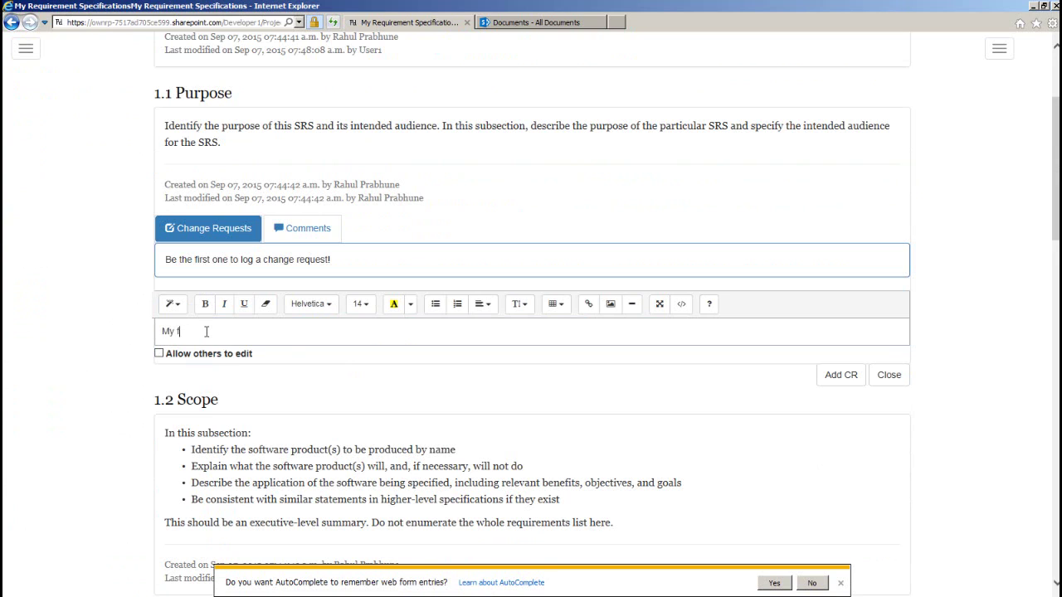
type("My first change request")
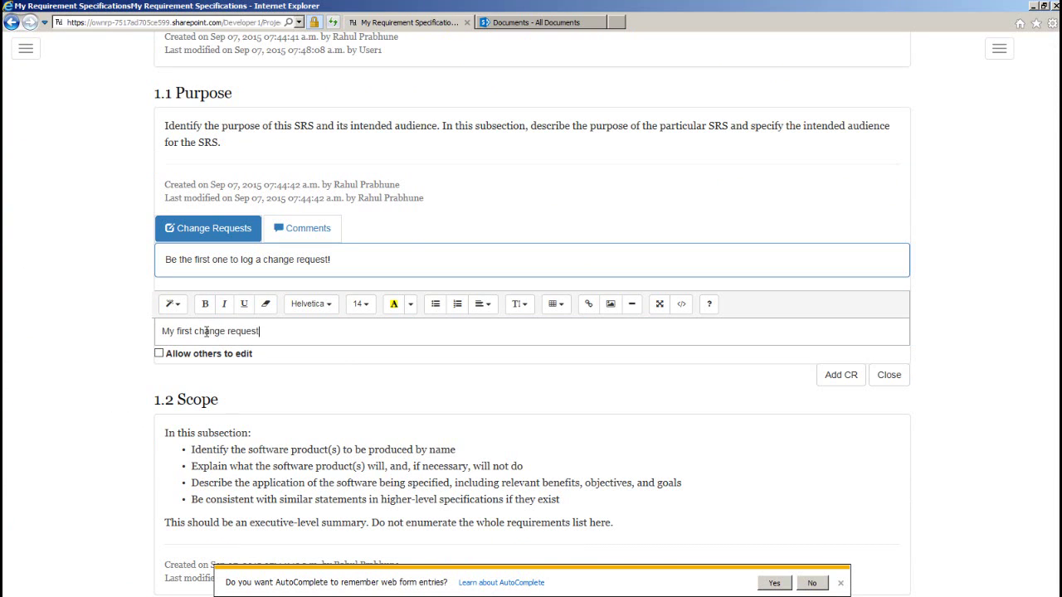
left_click(850, 378)
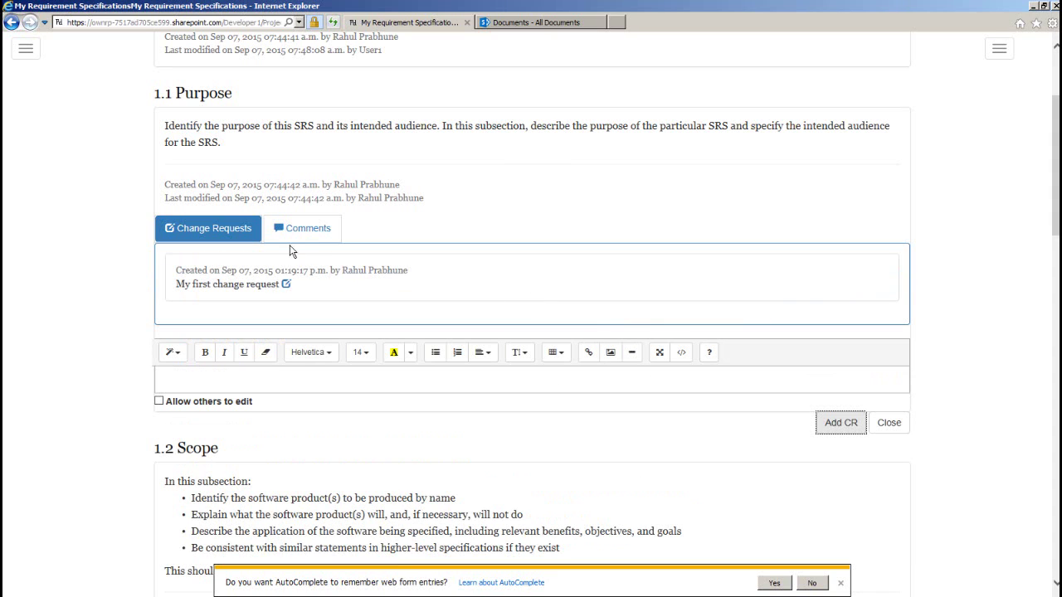
Add the comment "My first comment" to the 1.1 Purpose section, and open it for editing before cancelling.
left_click(291, 238)
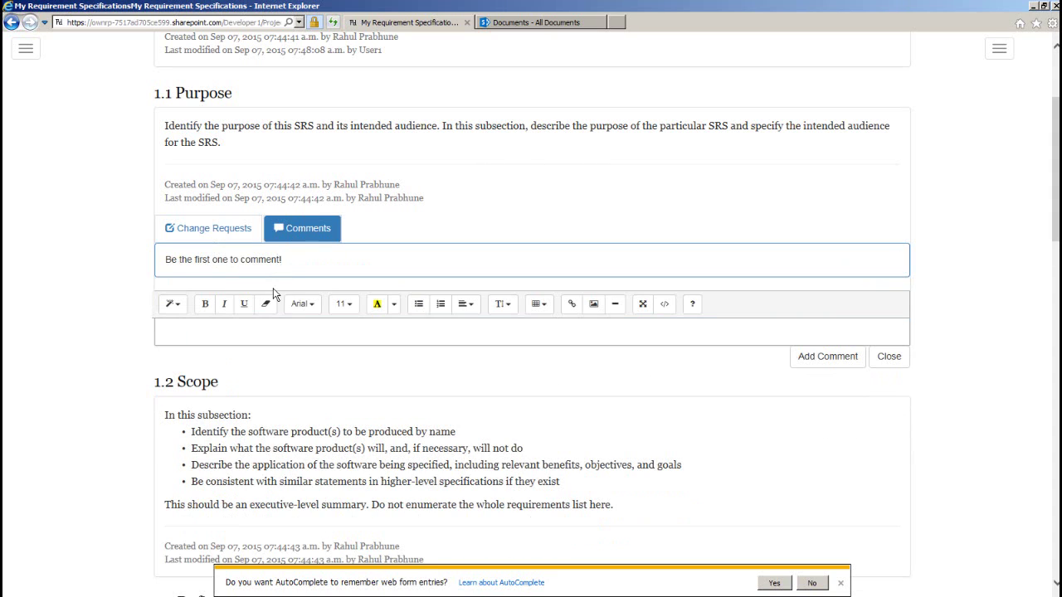
left_click(249, 333)
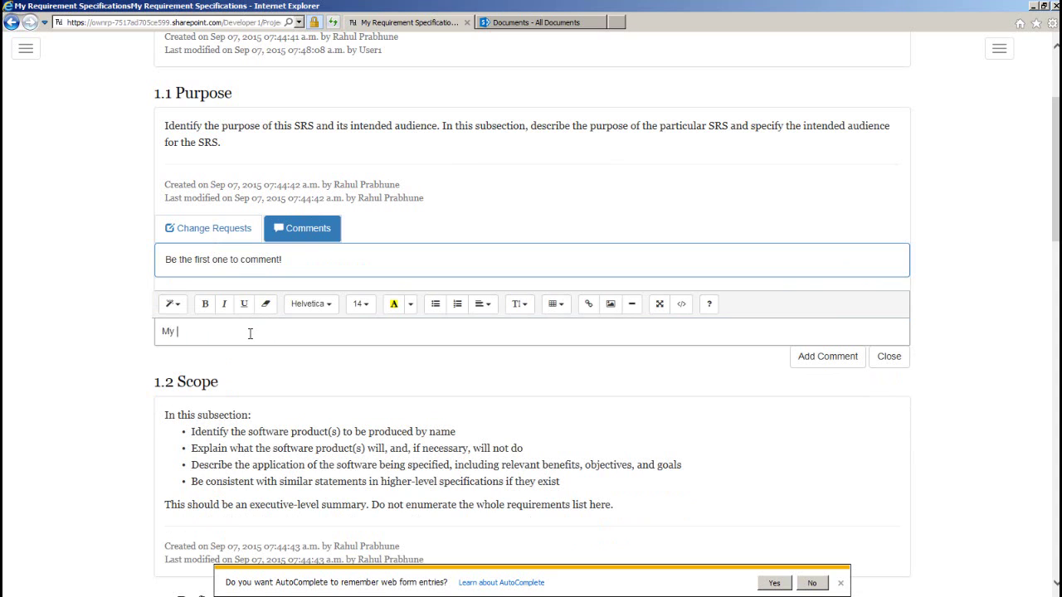
type("My first comment")
left_click(816, 356)
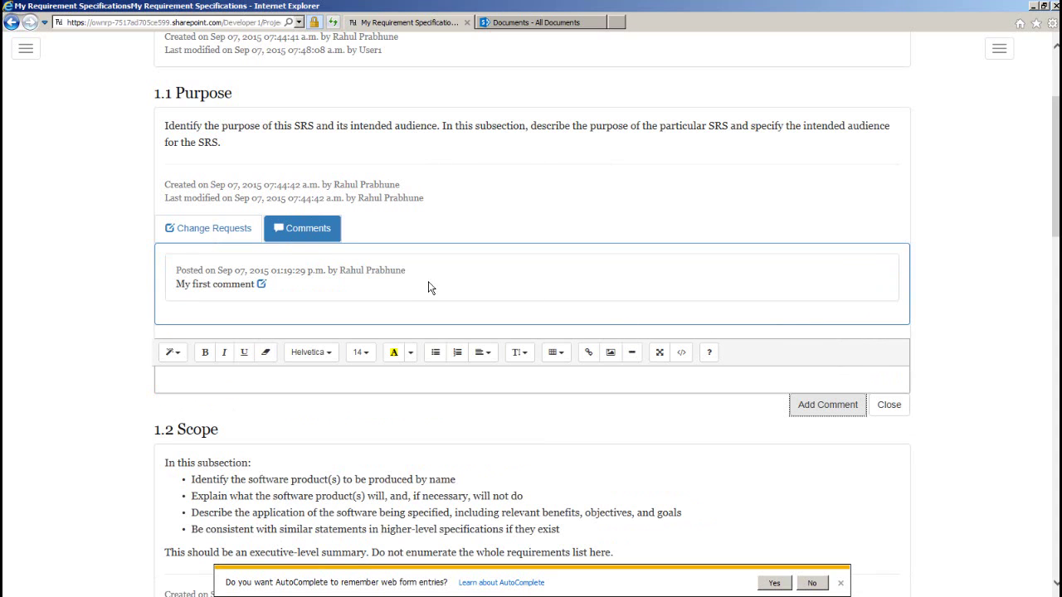
left_click(262, 283)
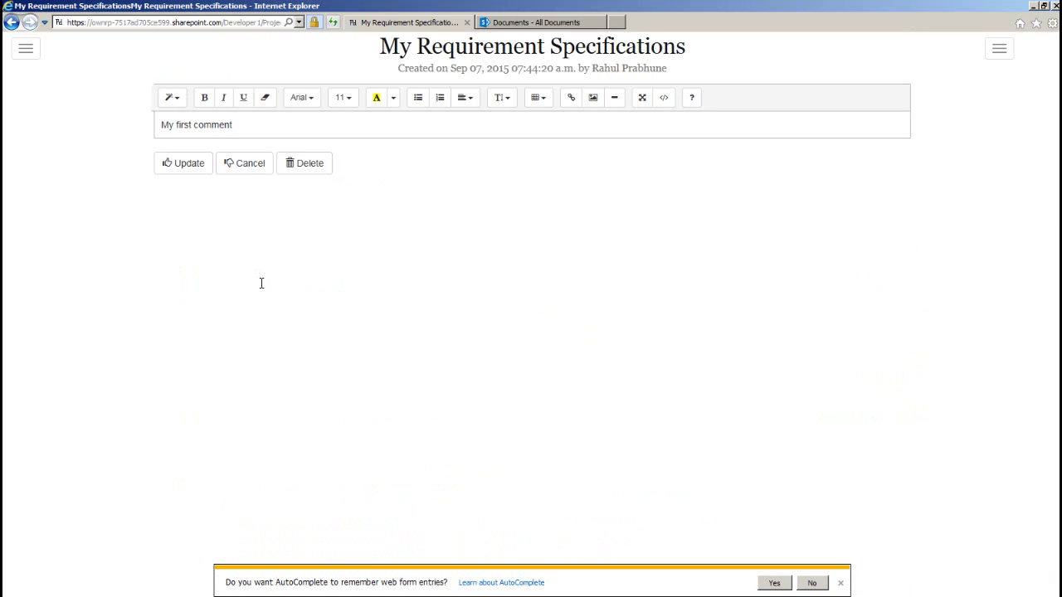
left_click(245, 170)
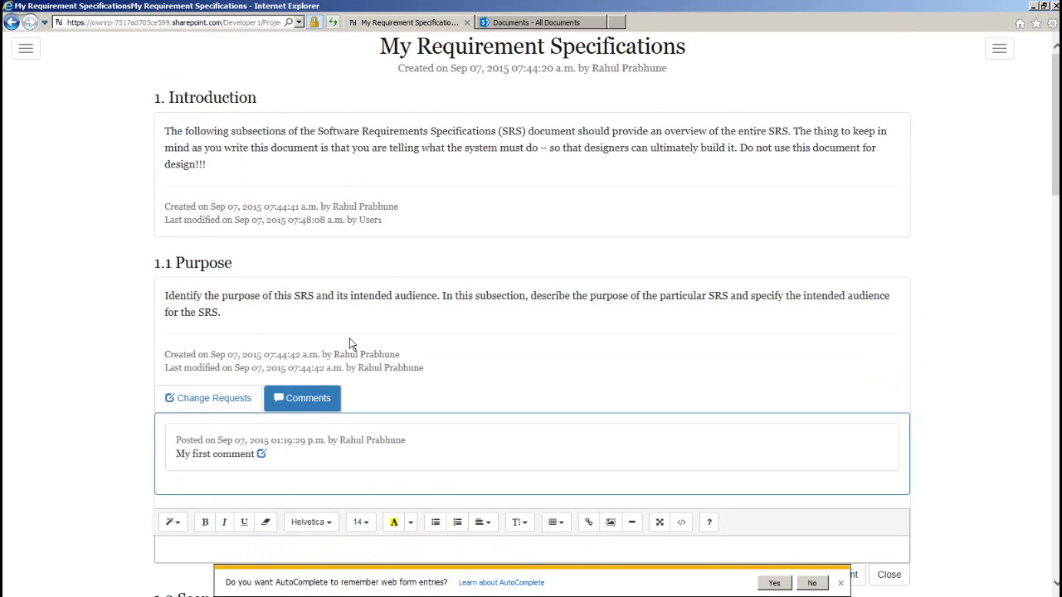
Unpublish the 1.1 Purpose section, check it in, and inspect its status in the second user's Chrome session.
left_click(26, 48)
left_click(80, 131)
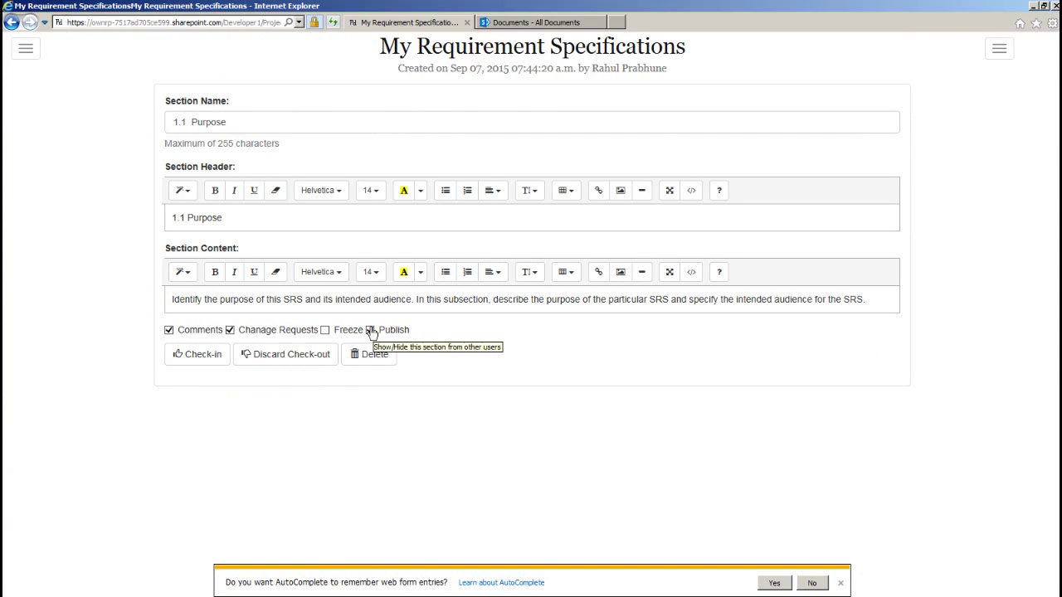
left_click(203, 353)
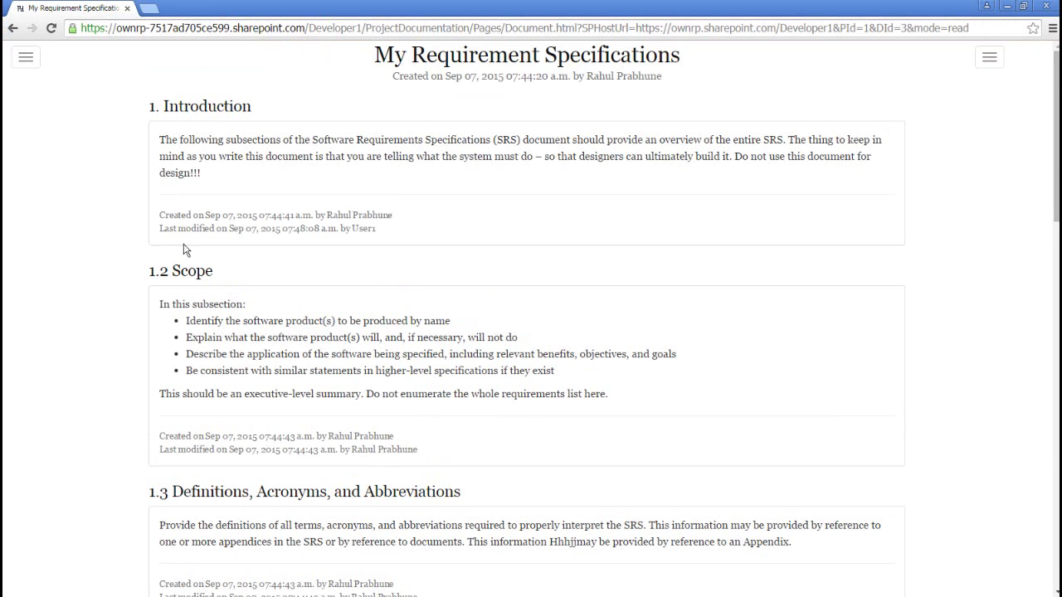
left_click(27, 58)
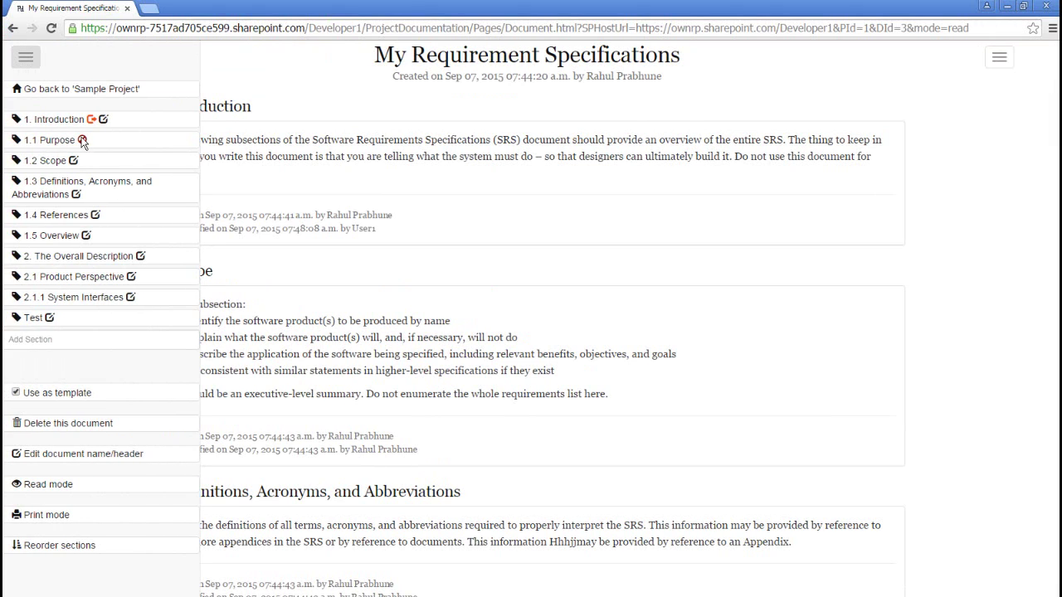
mouse_move(82, 143)
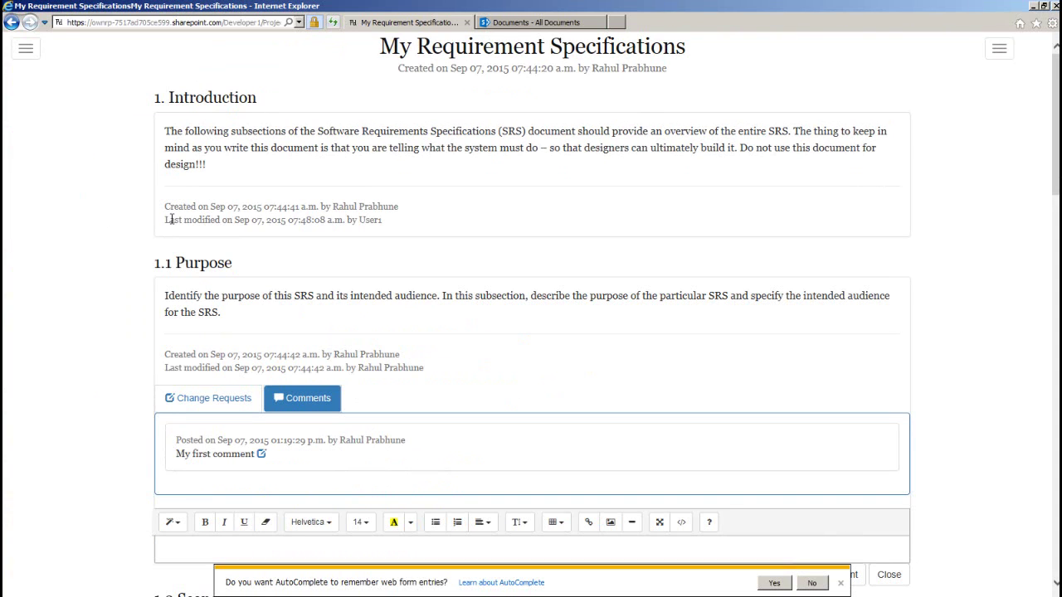
In Internet Explorer, publish the 1.1 Purpose section again, check it in, and reload the document in the second user's Chrome session.
left_click(25, 57)
left_click(92, 132)
left_click(370, 330)
left_click(211, 357)
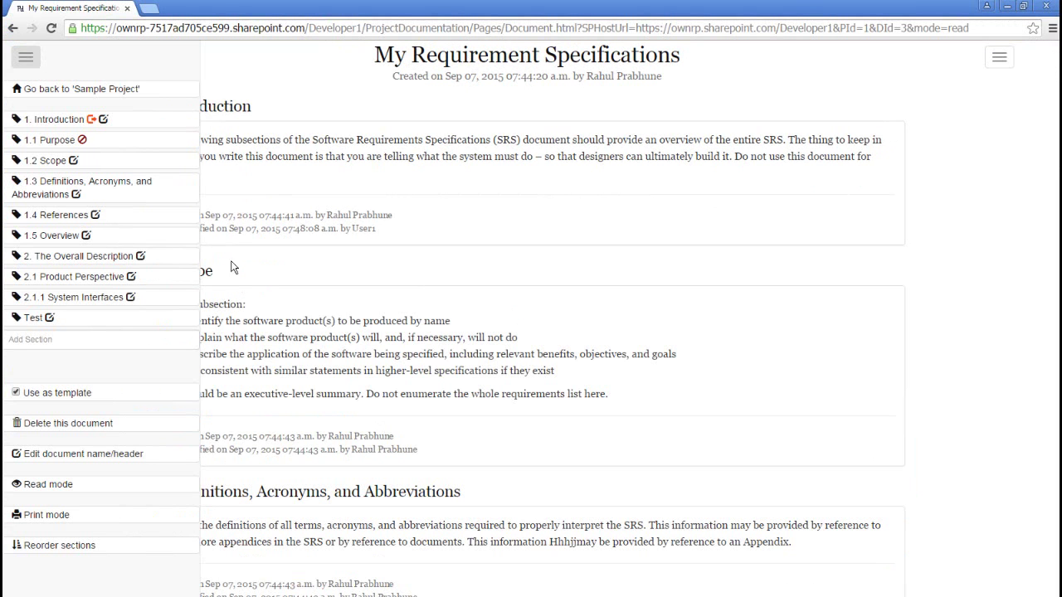
left_click(51, 29)
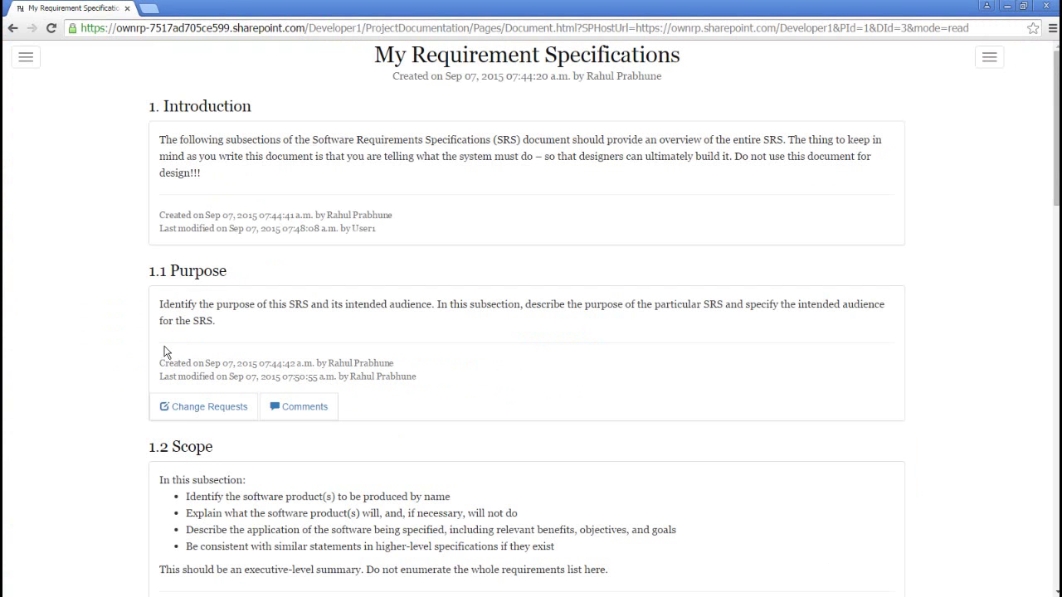
In Internet Explorer, enable Freeze for the 1.1 Purpose section and check it in.
left_click(20, 61)
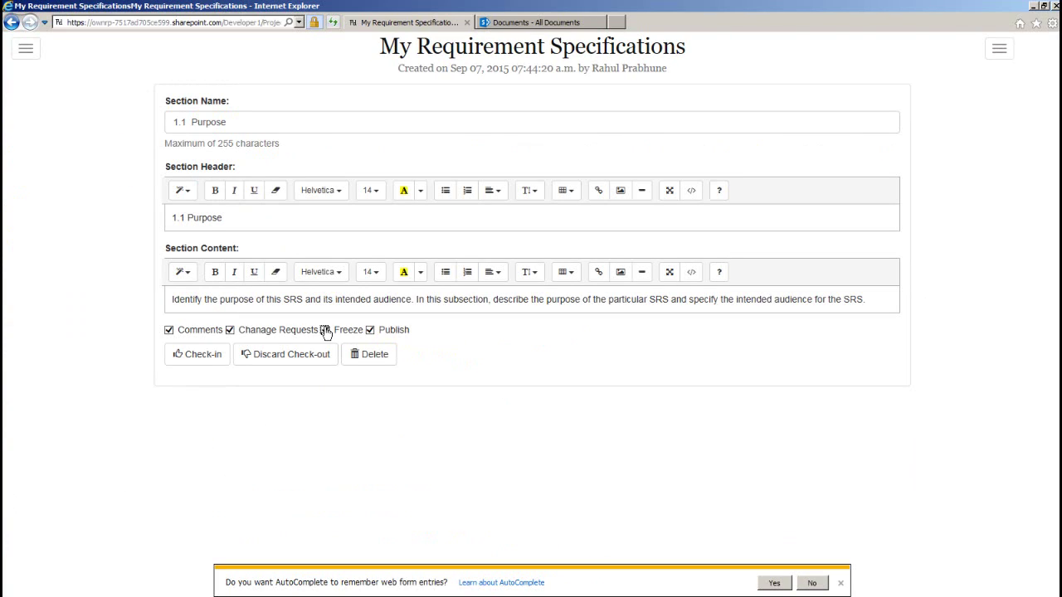
left_click(209, 355)
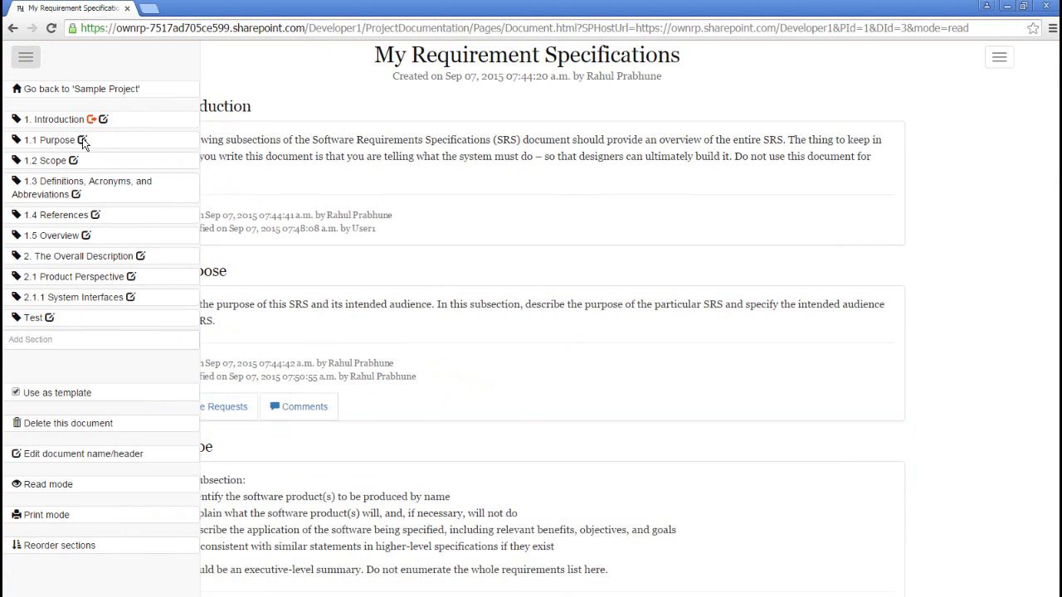
In the second user's Chrome session, try to edit 1.1 Purpose, and refresh the document to view the section's lock status.
left_click(83, 140)
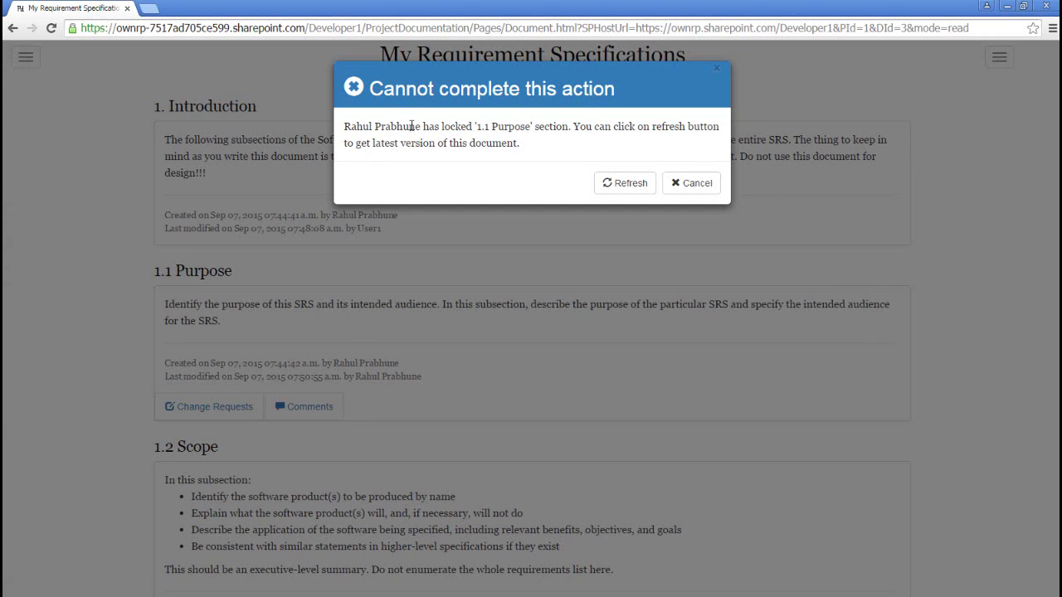
left_click_drag(418, 126, 478, 127)
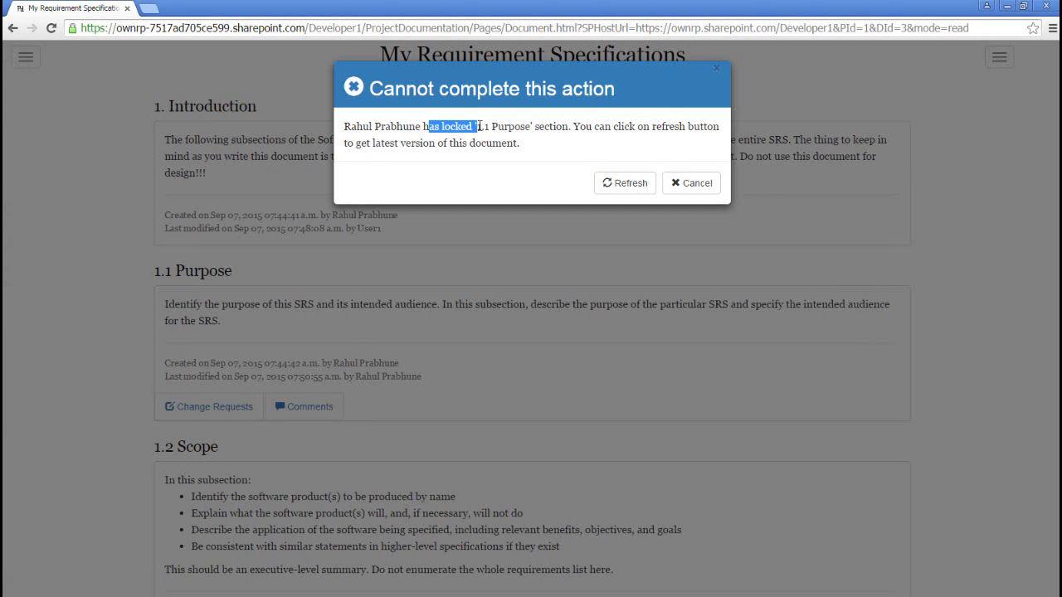
left_click(623, 184)
left_click(25, 56)
mouse_move(82, 142)
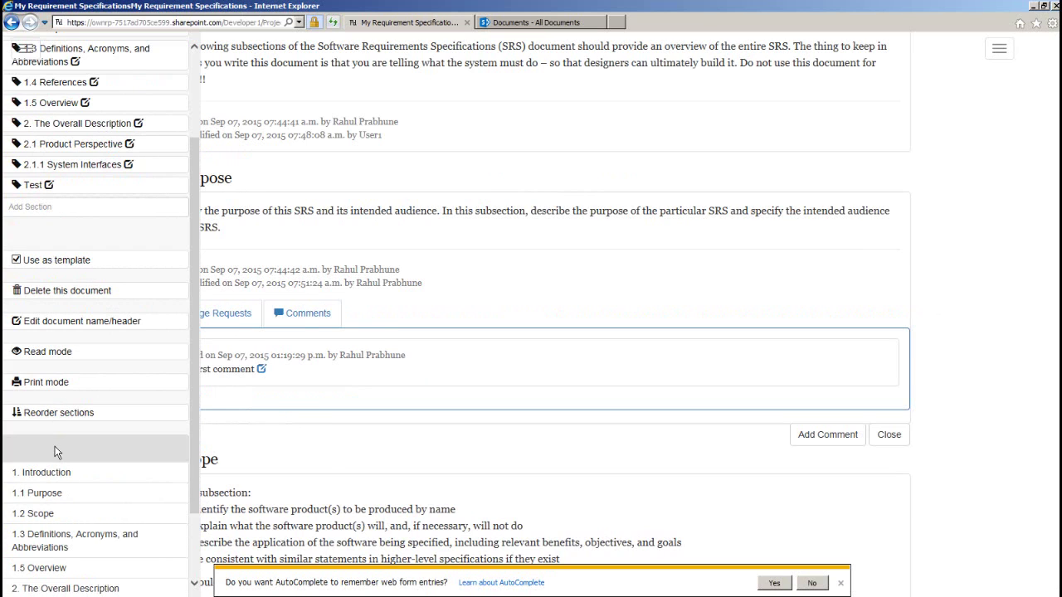
In Internet Explorer, reorder the sections so Test comes first and 1.4 References second, and apply the order.
left_click_drag(56, 451, 58, 448)
scroll(59, 448, "down", 1)
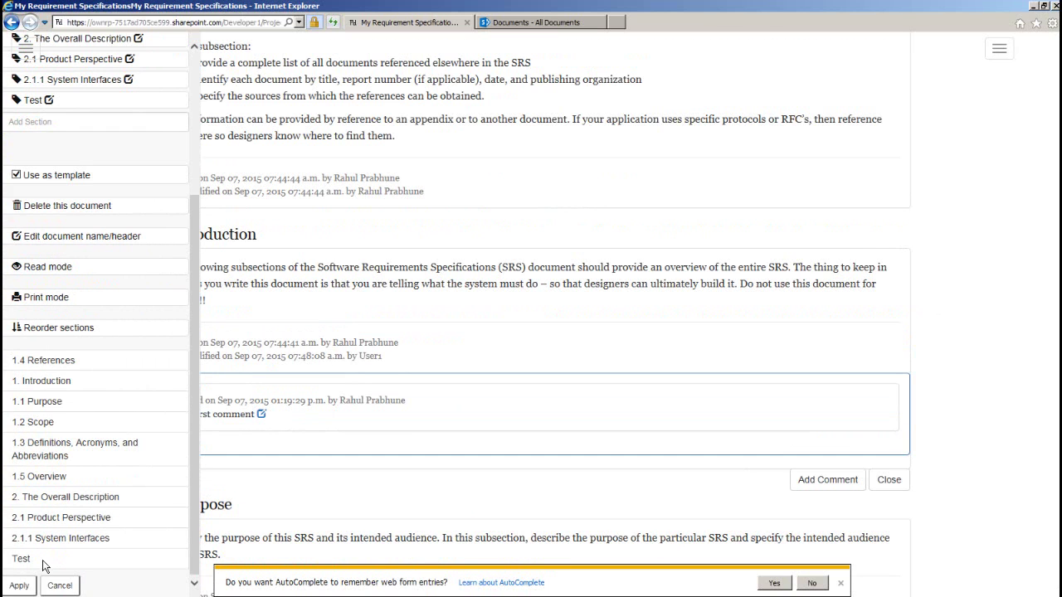
left_click_drag(45, 563, 62, 365)
left_click(18, 592)
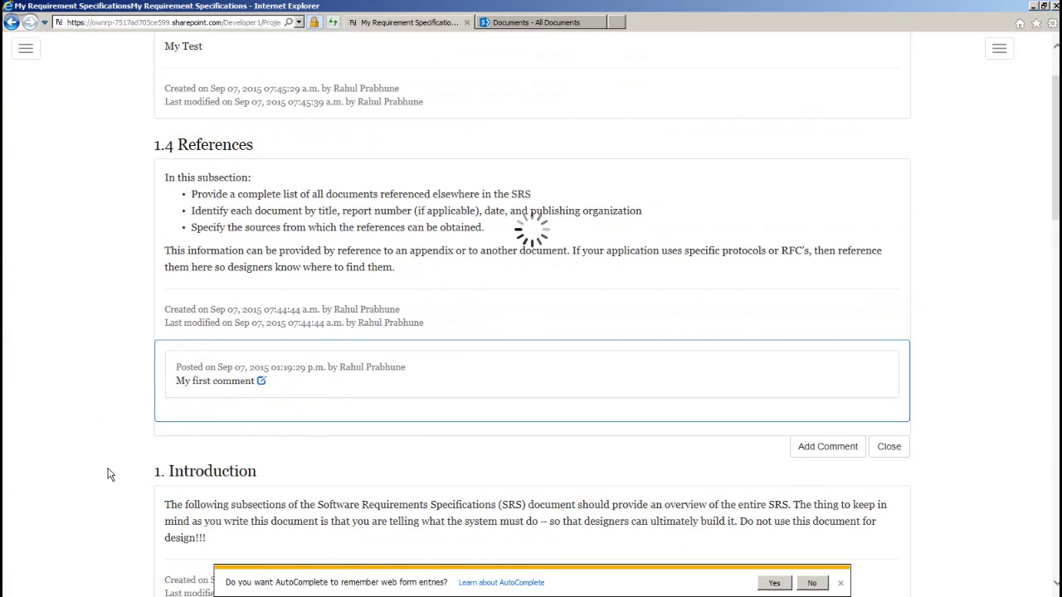
scroll(243, 308, "up", 2)
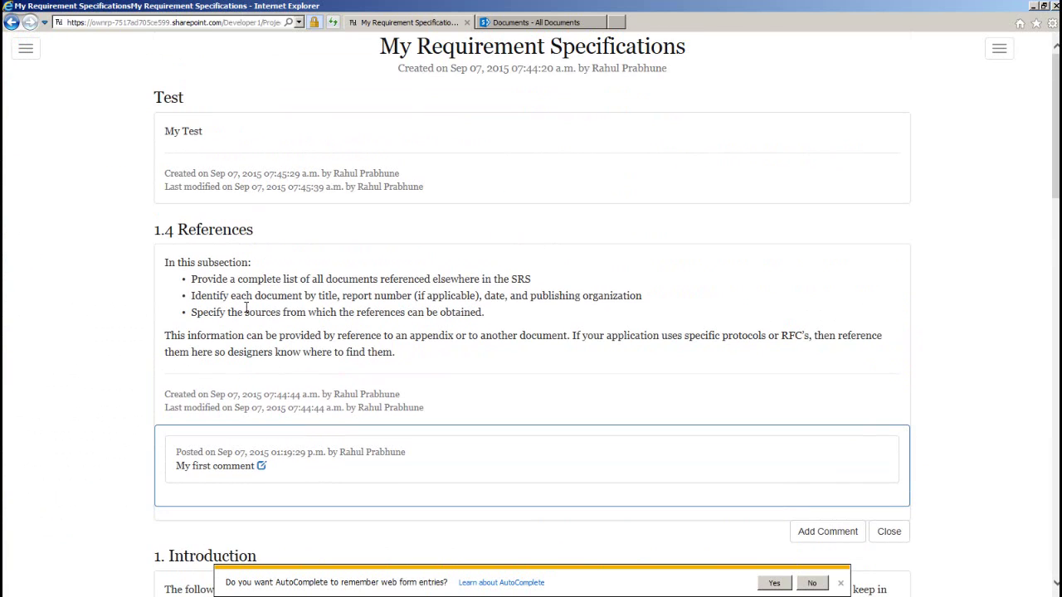
Open the document in read mode and display its section list.
left_click(26, 48)
left_click(53, 477)
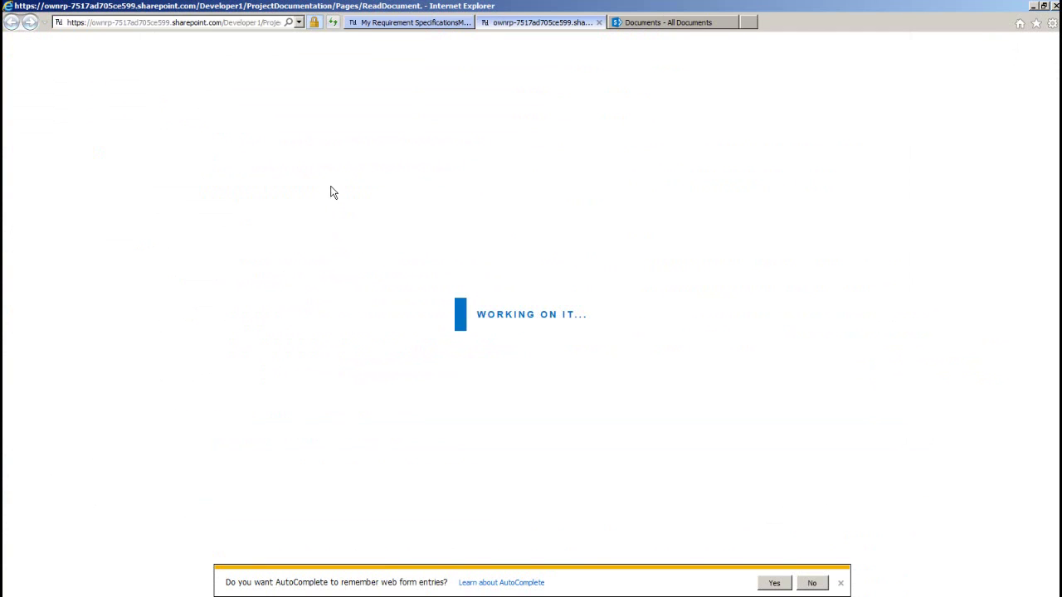
left_click(35, 54)
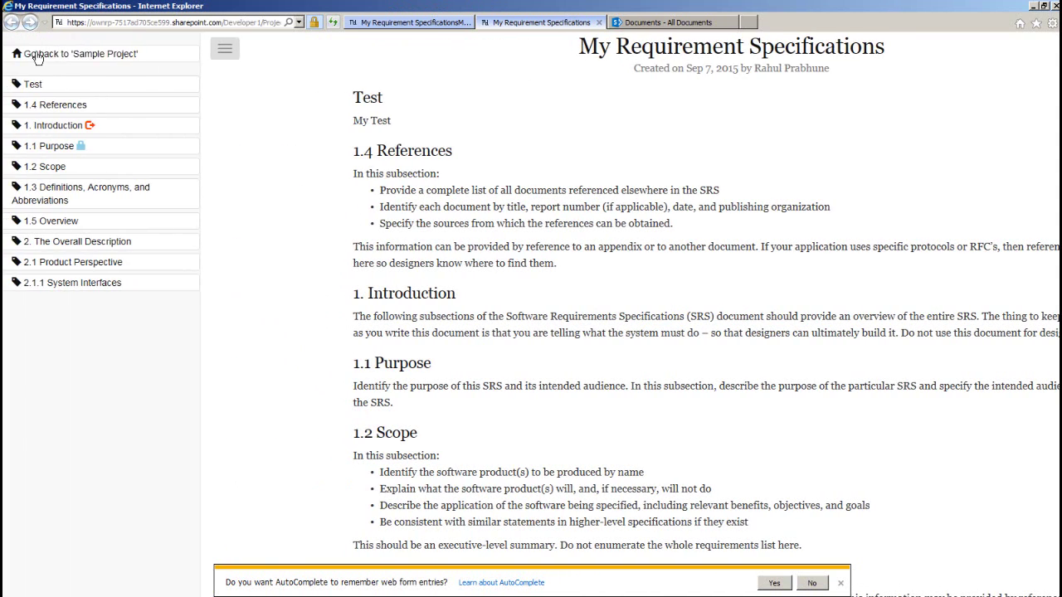
View the document in print mode, select its entire content, and clear the selection.
left_click(49, 222)
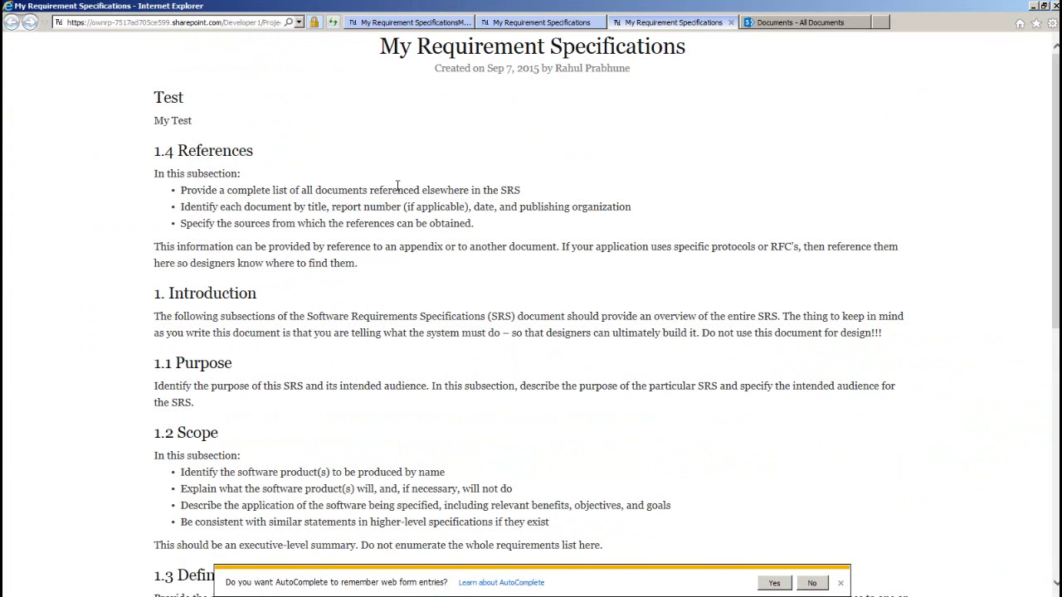
key("ctrl+a")
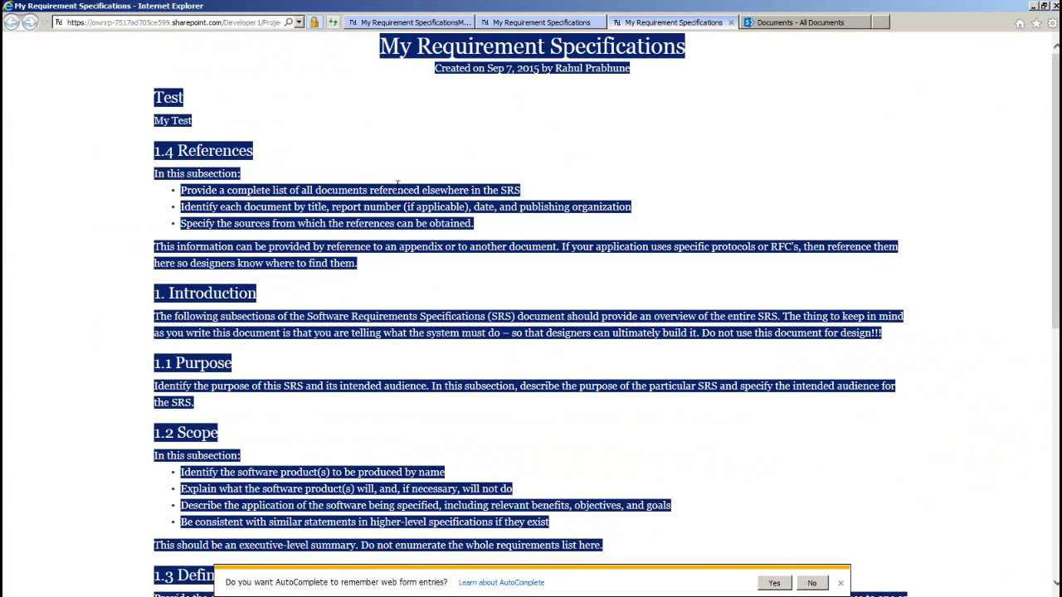
left_click(362, 169)
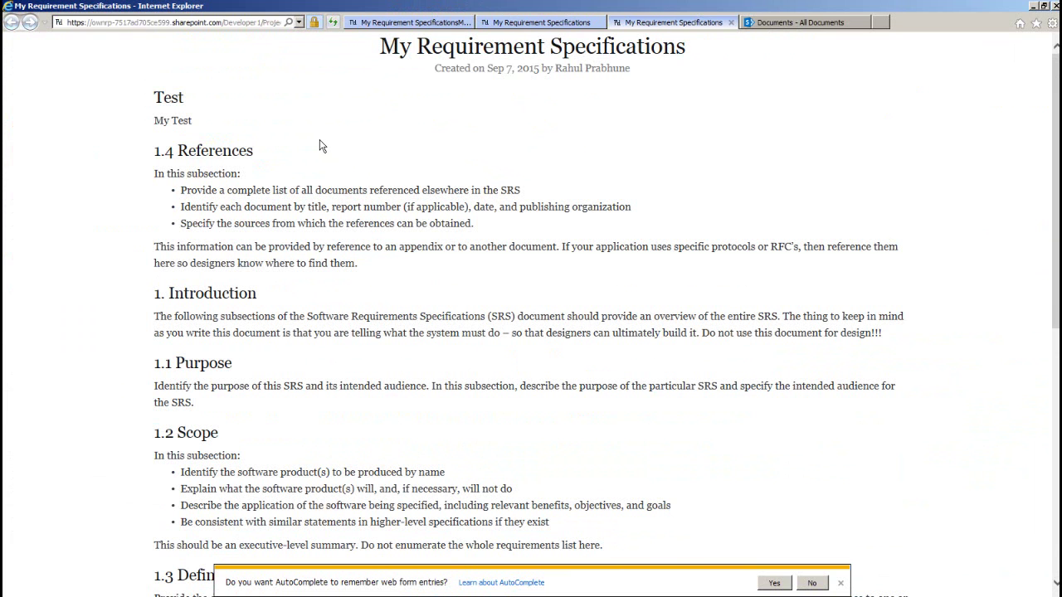